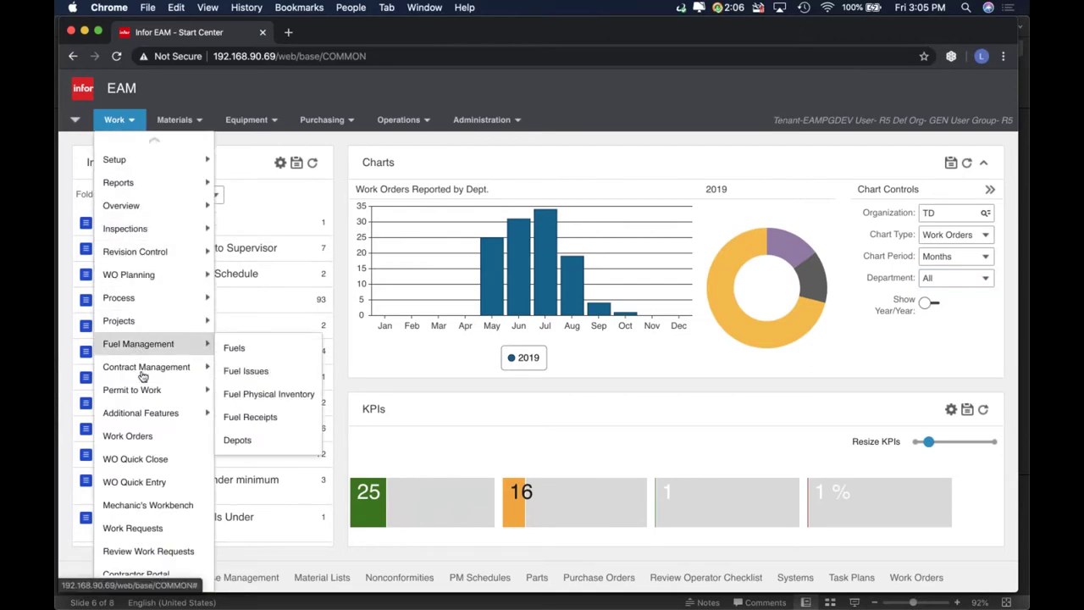
Open Permit to Work Setup and list the Blue, Green and Red risk records
mouse_move(148, 395)
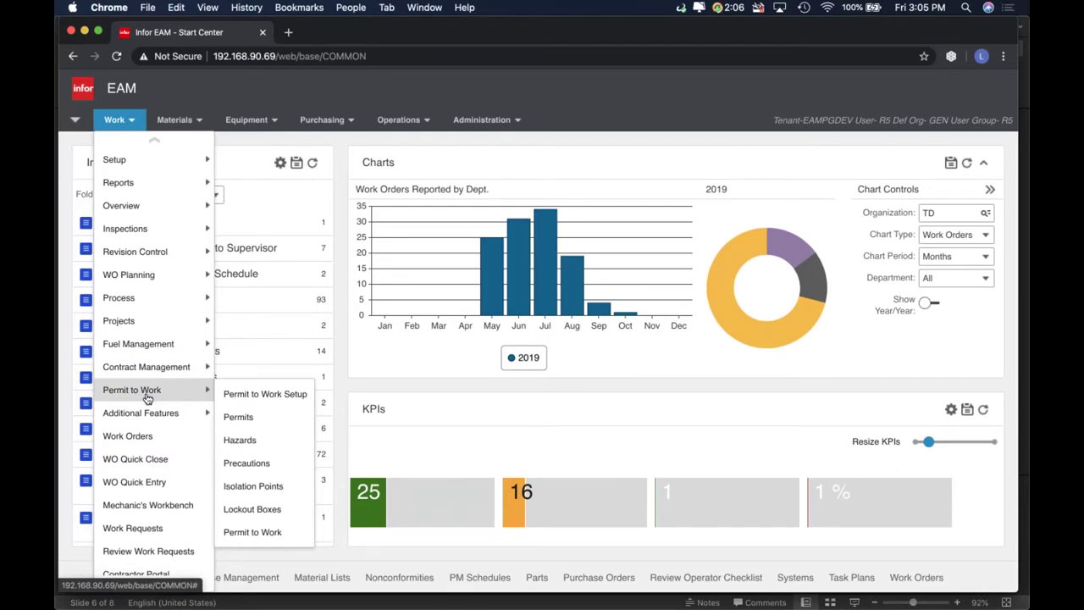
left_click(252, 395)
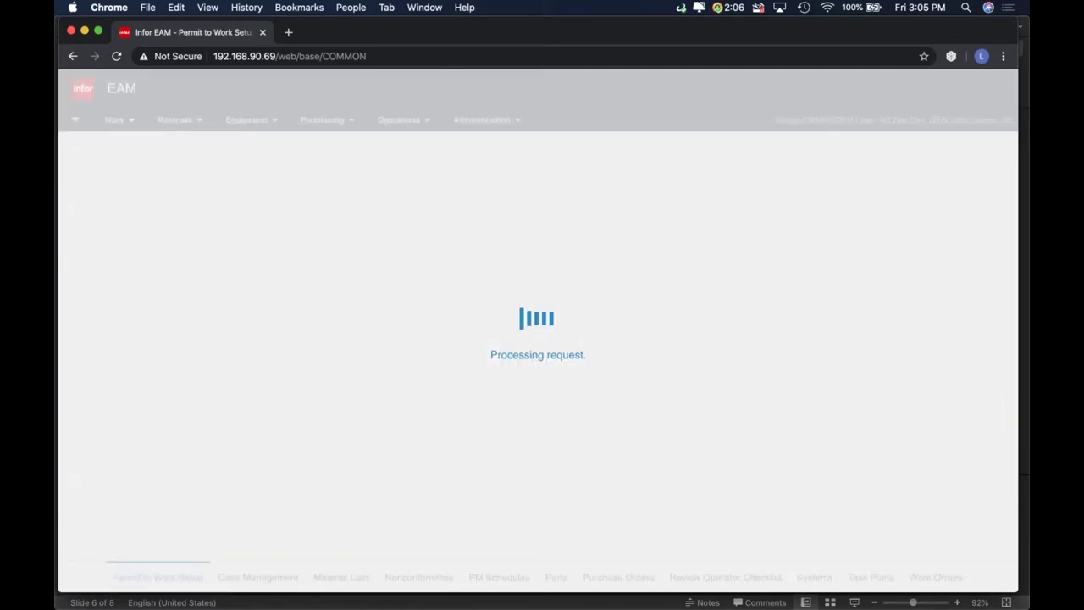
left_click(252, 207)
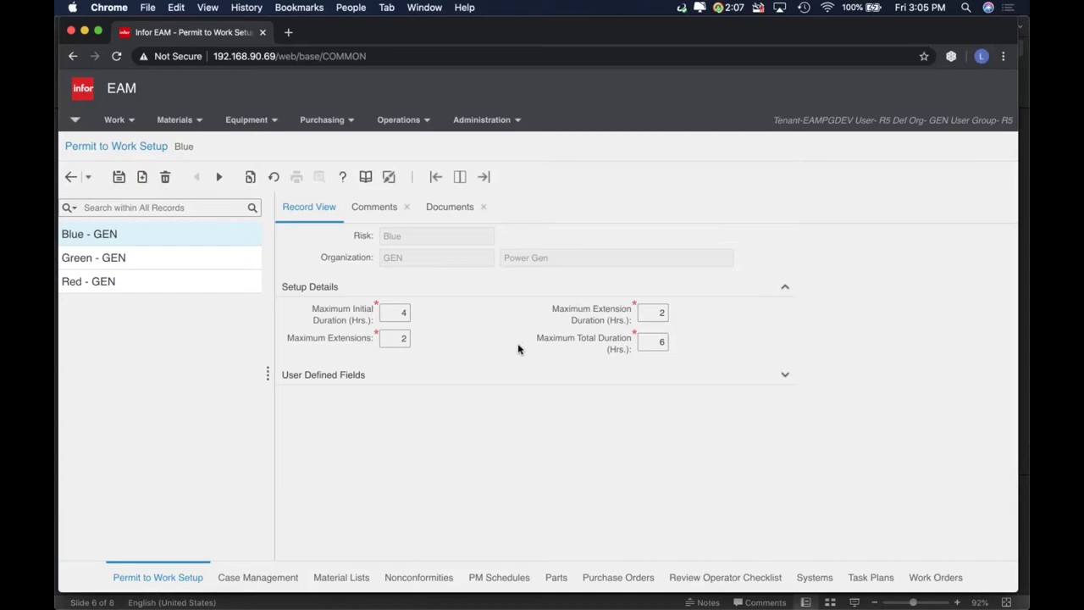
Review the Green and Red risk limits, then start a blank setup record and view the Risk choices
left_click(196, 265)
left_click(182, 286)
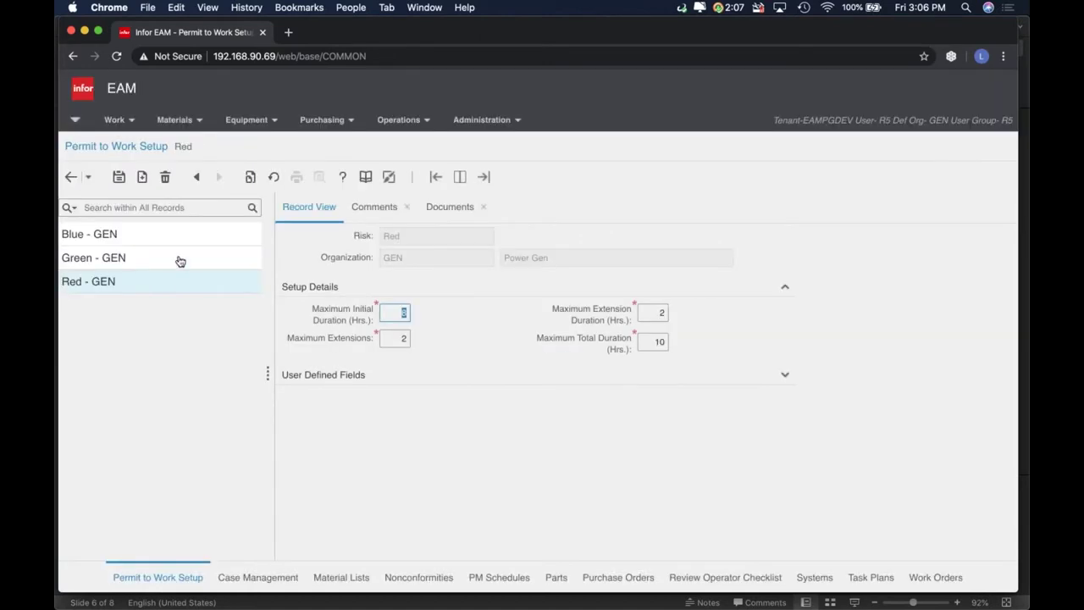
left_click(142, 180)
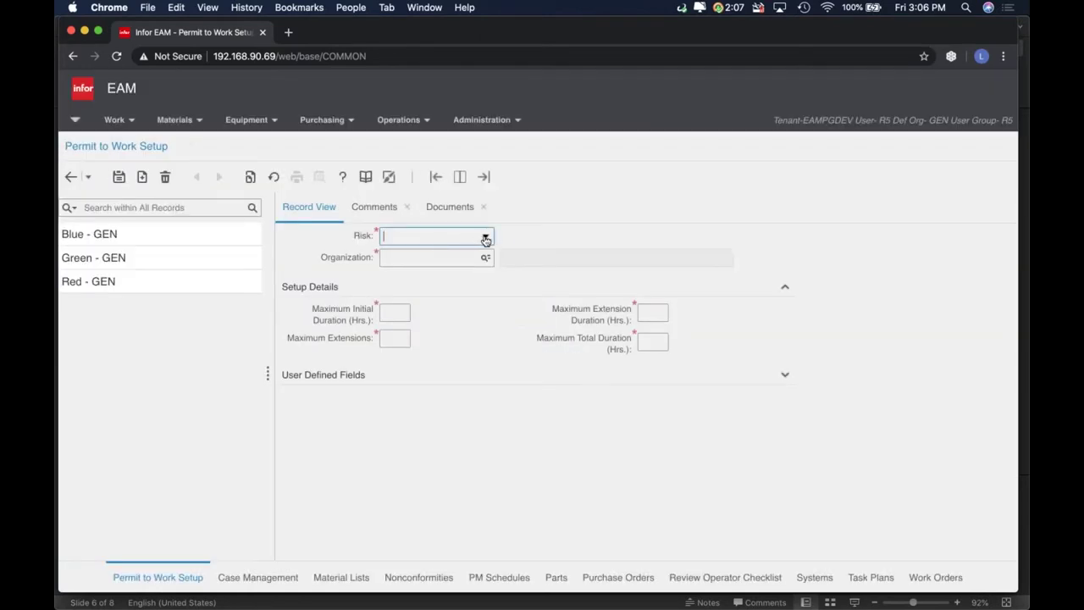
left_click(485, 239)
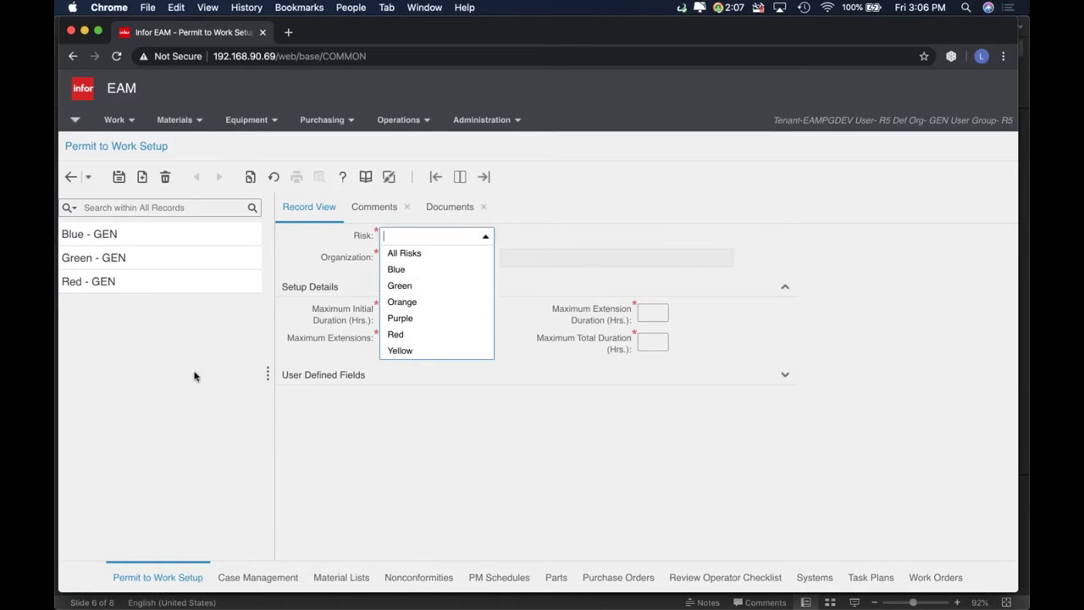
left_click(124, 119)
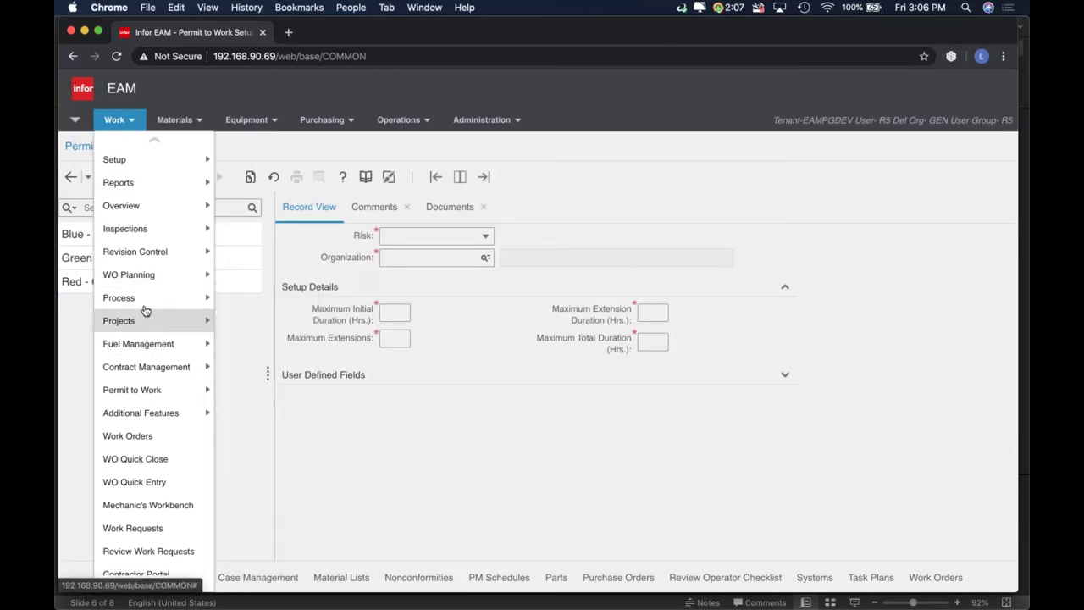
Open Precautions and select precaution 10001, then HELMET Safety Helmet
mouse_move(182, 388)
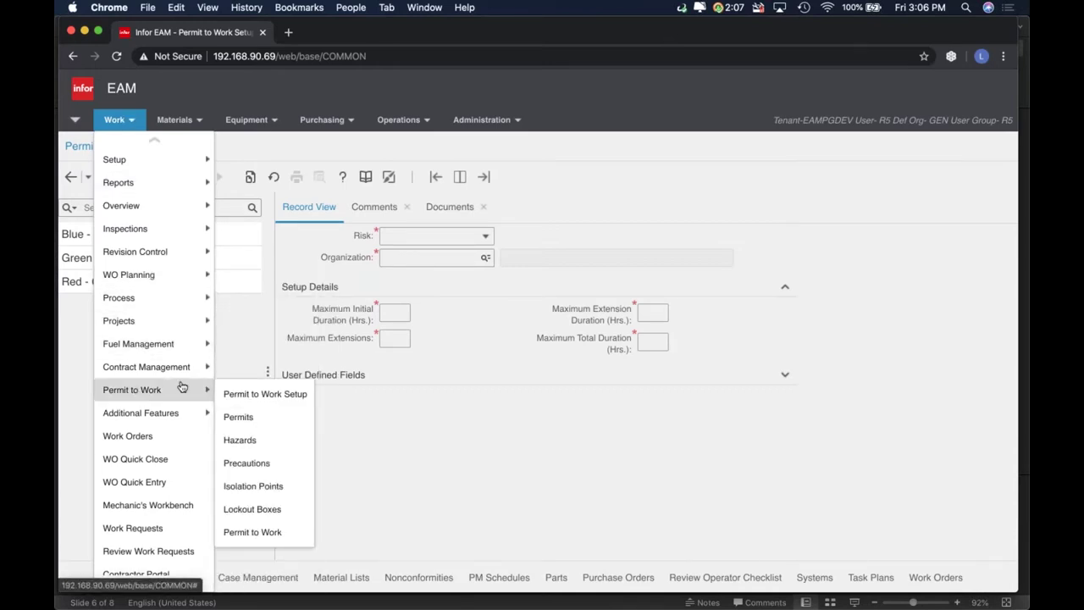
left_click(258, 464)
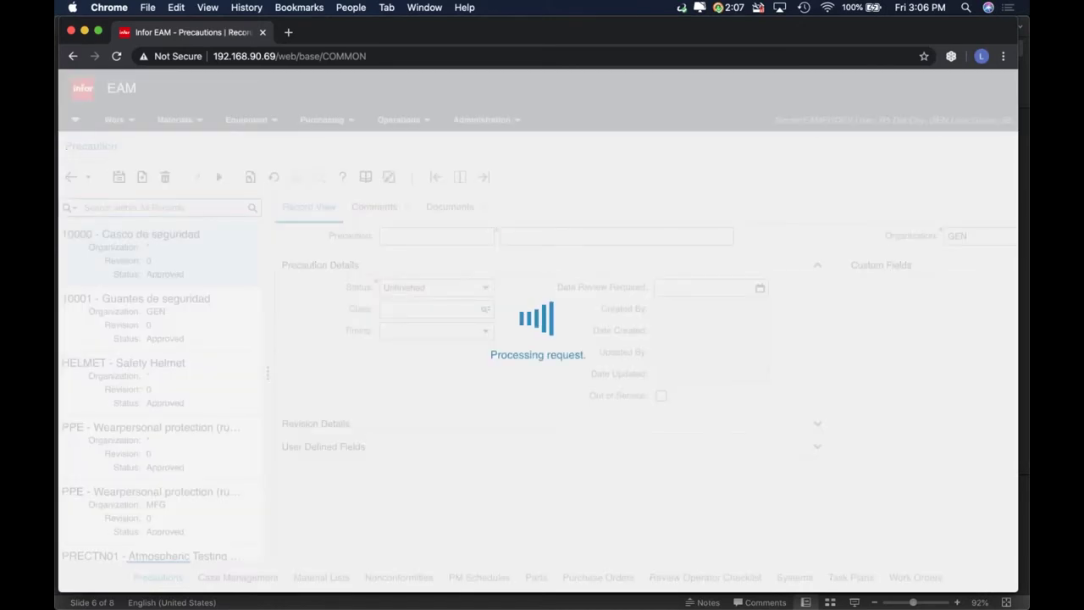
left_click(155, 339)
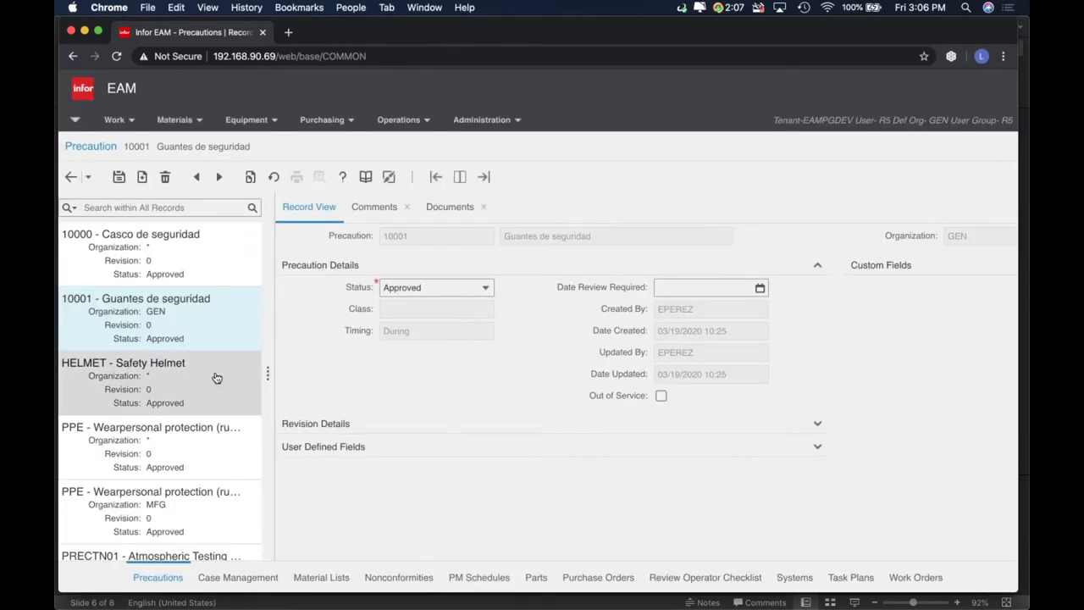
left_click(217, 377)
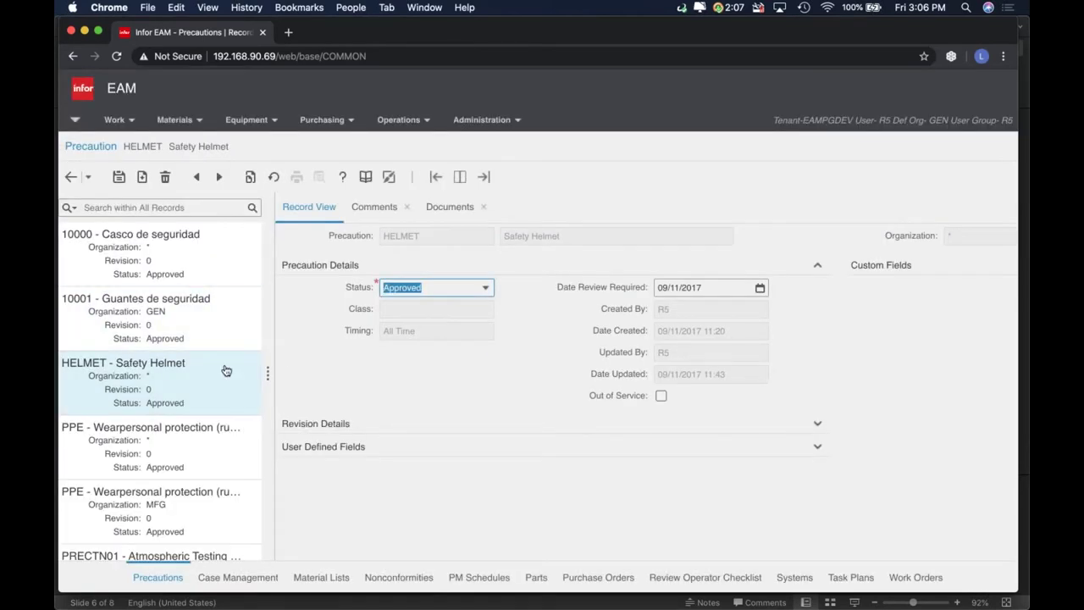
Review HELMET's code, All Time timing, 09/11/2017 review date and revision details
left_click(428, 238)
left_click(588, 235)
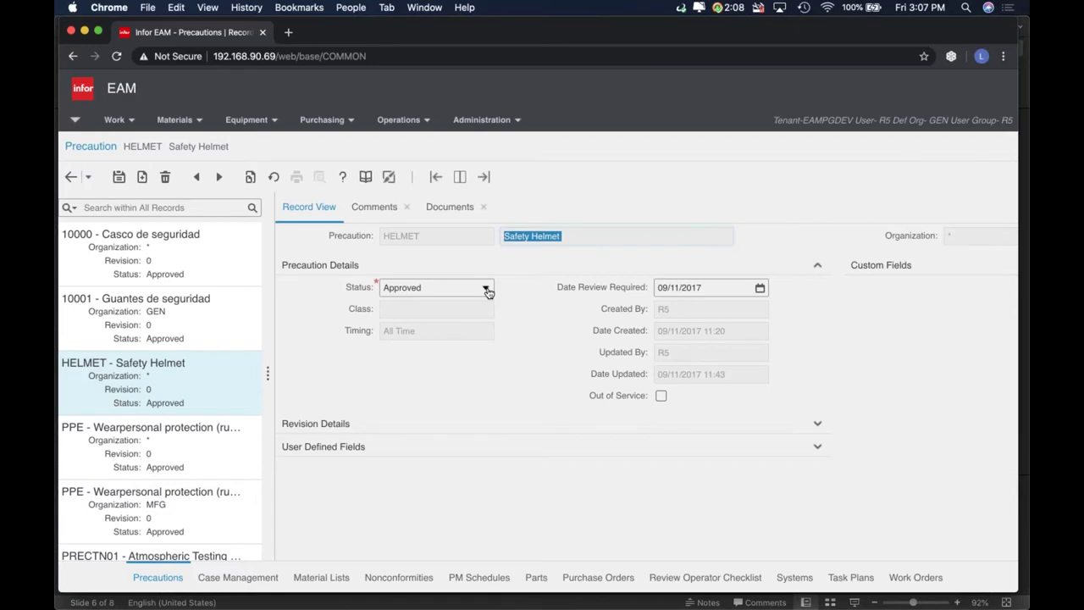
left_click(420, 331)
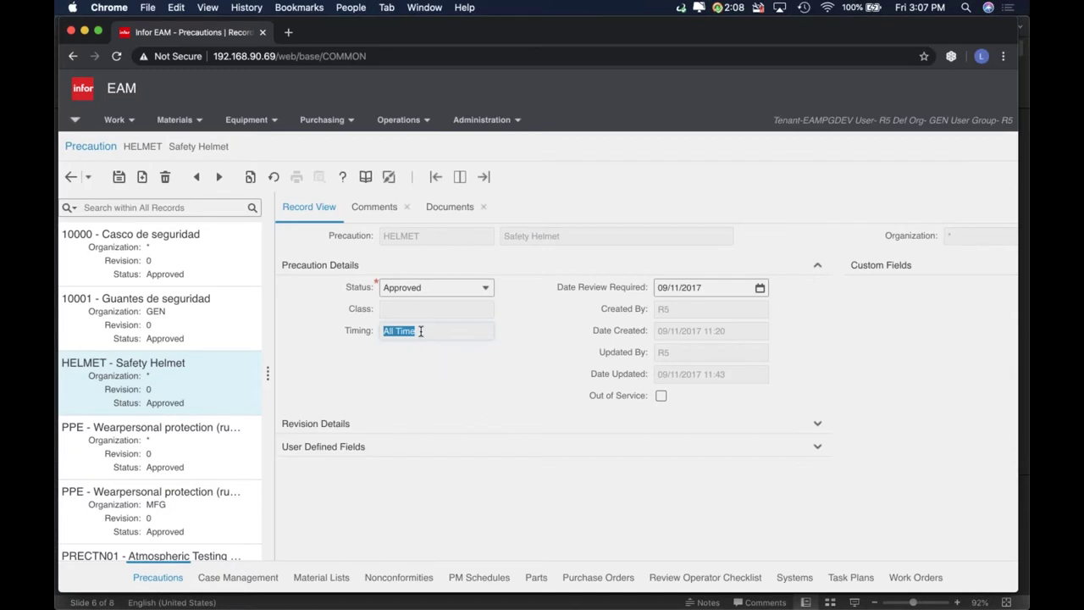
left_click(419, 236)
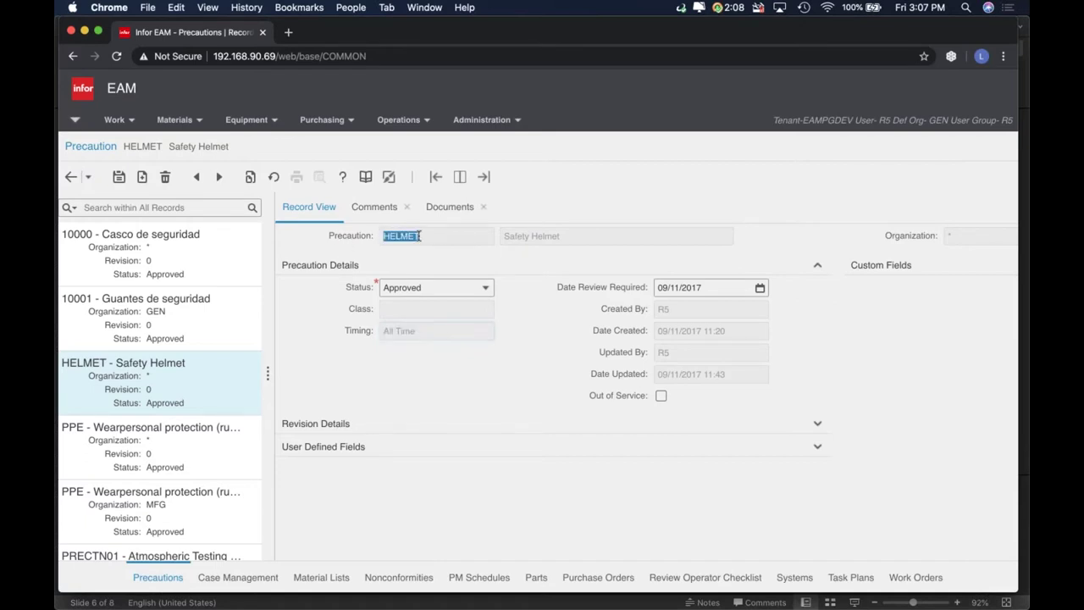
left_click(419, 330)
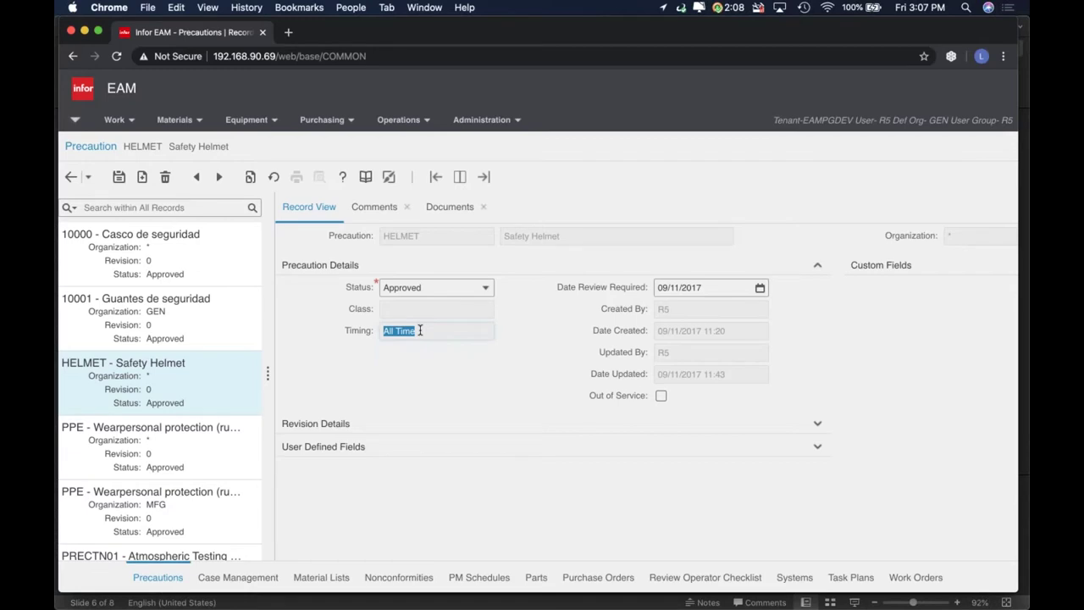
left_click(722, 288)
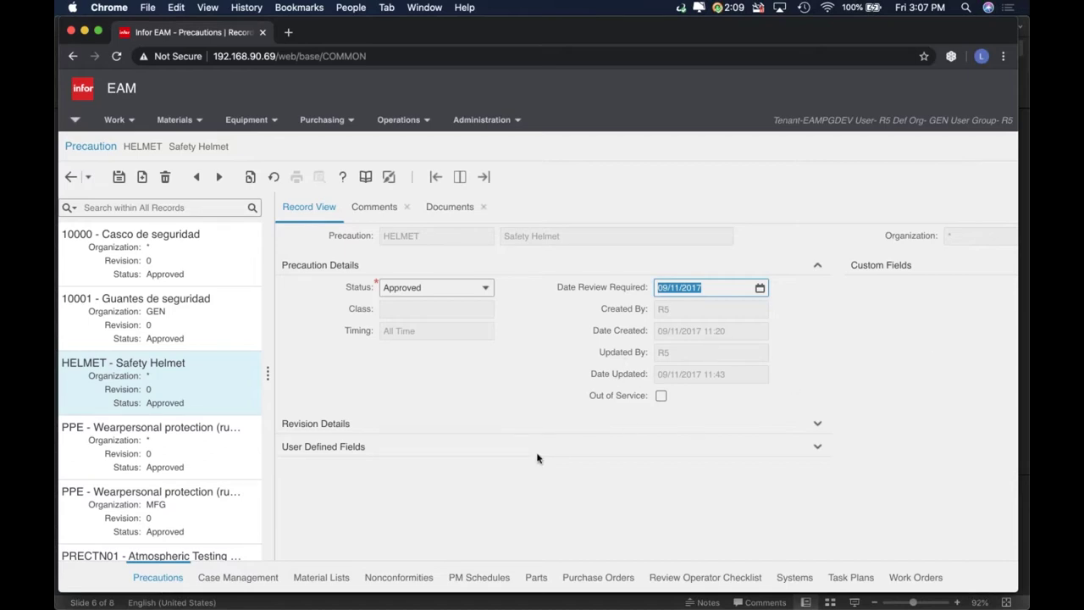
left_click(344, 425)
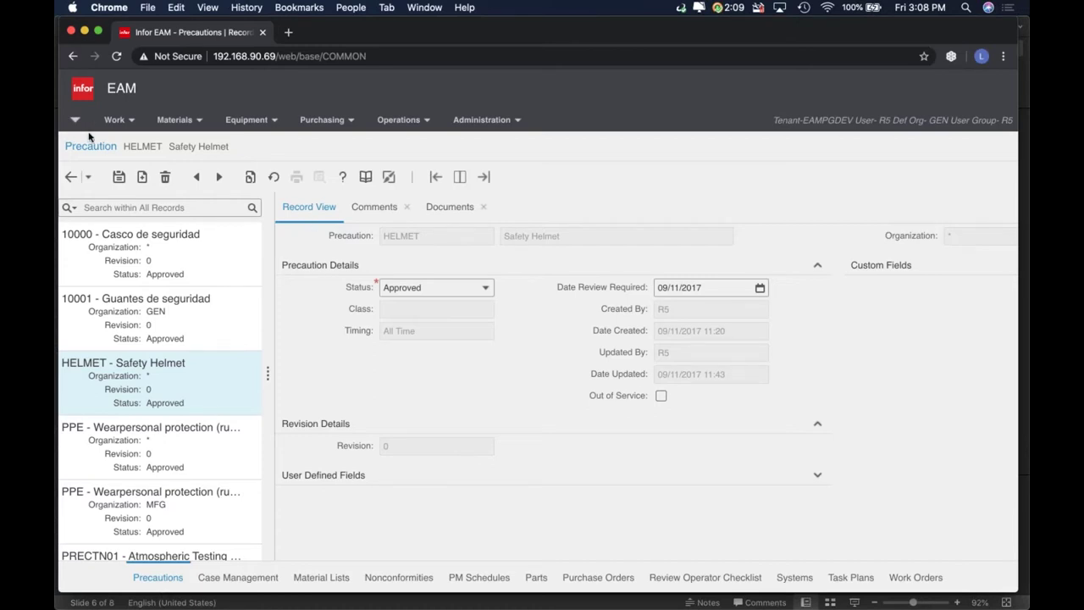
left_click(118, 121)
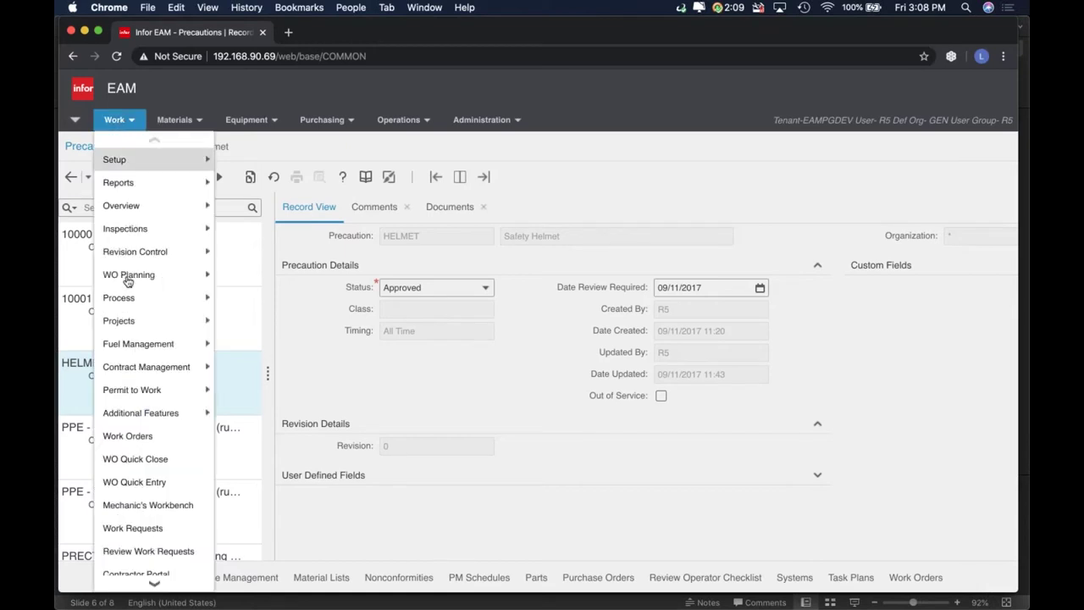
Open Hazards, view CONTACT and HAZ05, and browse hazard types on a new record without choosing one
mouse_move(132, 390)
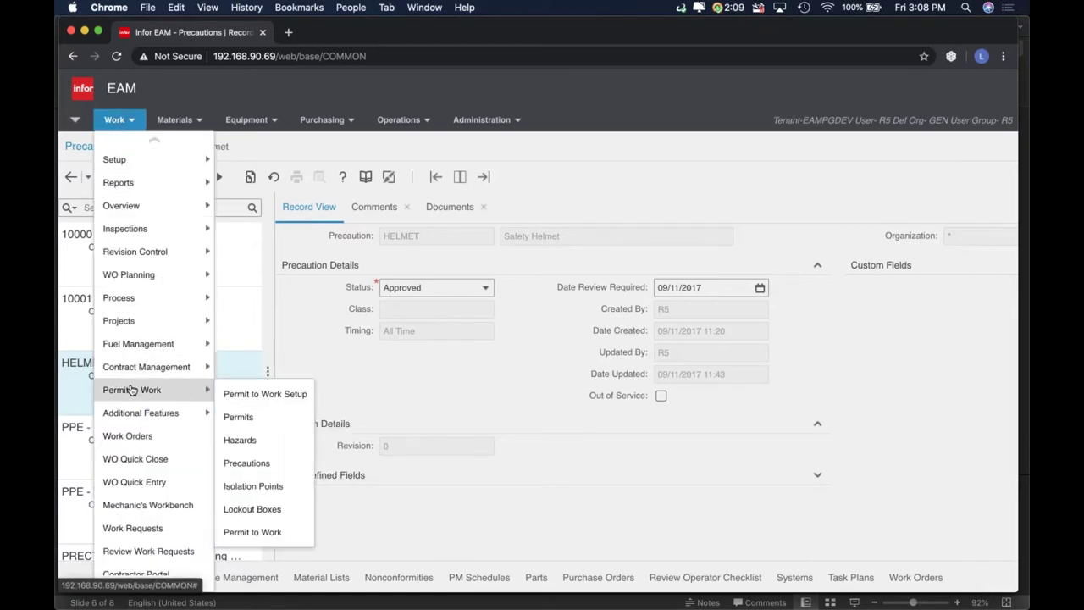
left_click(241, 440)
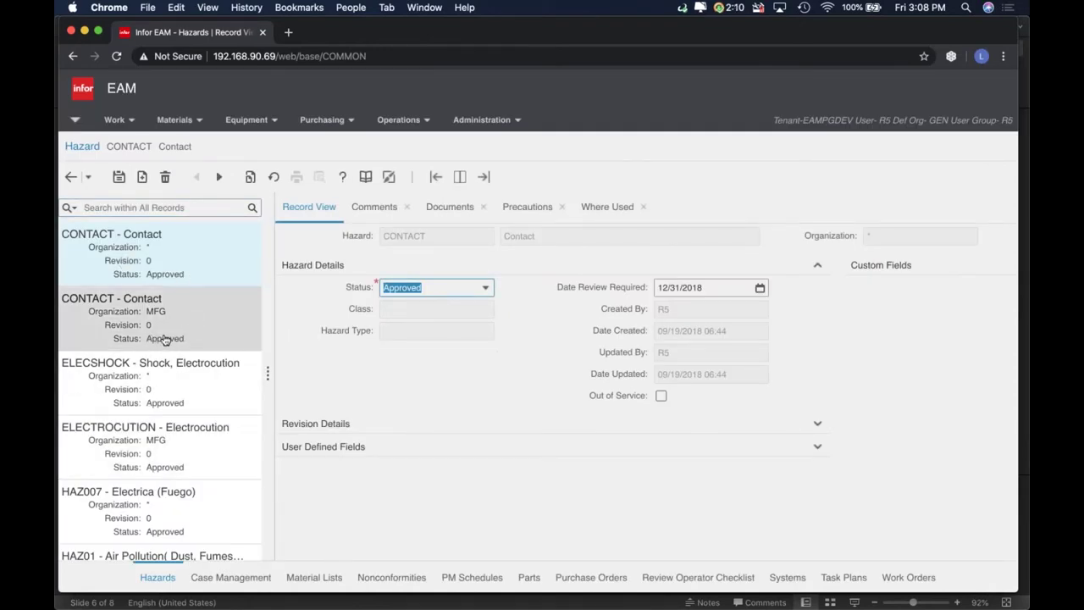
left_click(429, 237)
left_click(585, 235)
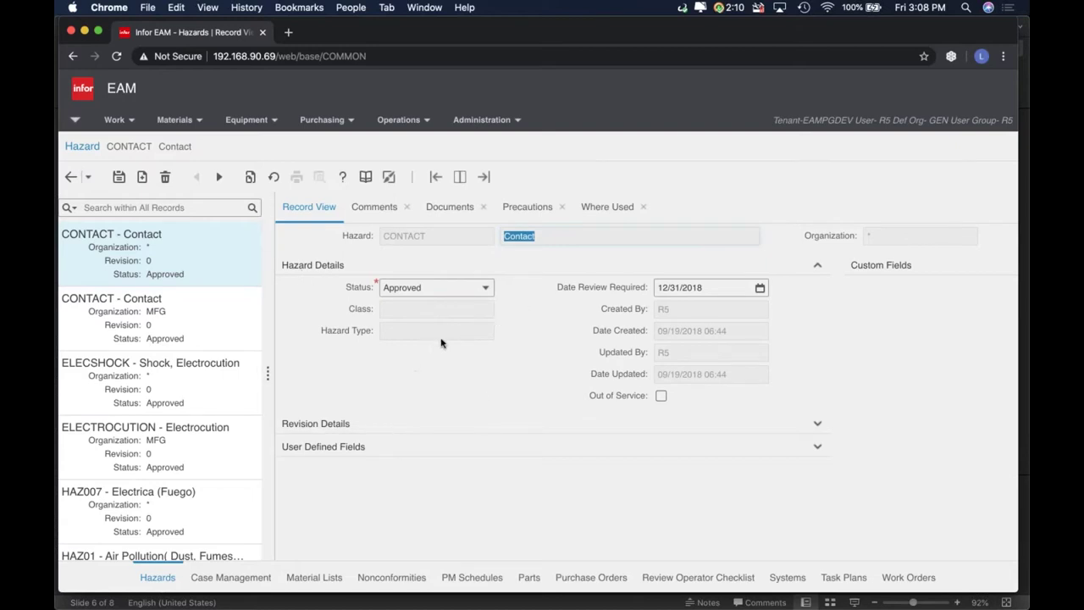
scroll(172, 471, "down", 5)
left_click(183, 466)
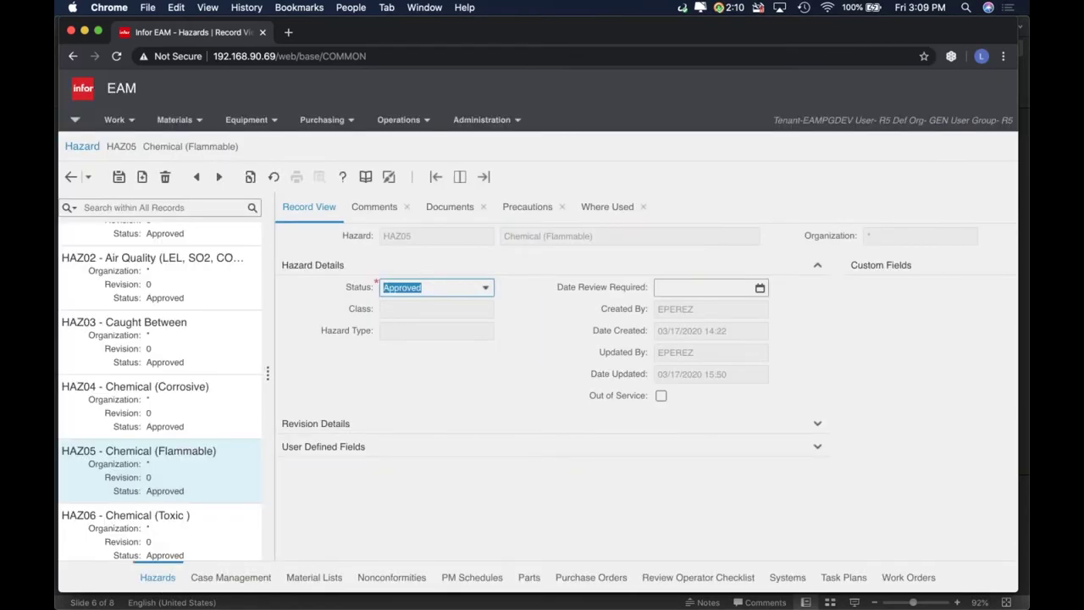
left_click(141, 176)
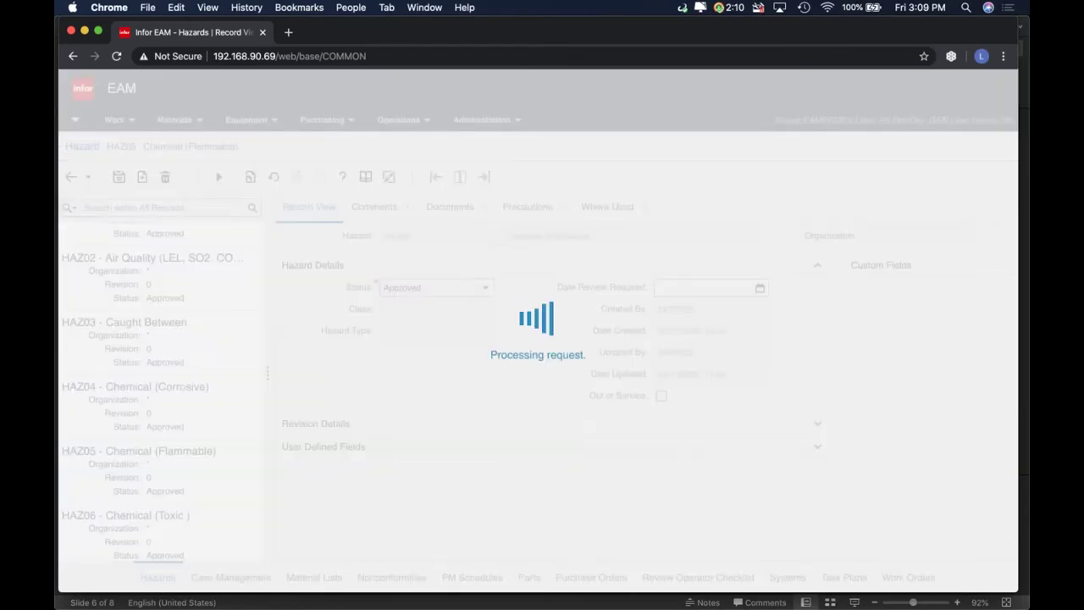
left_click(484, 337)
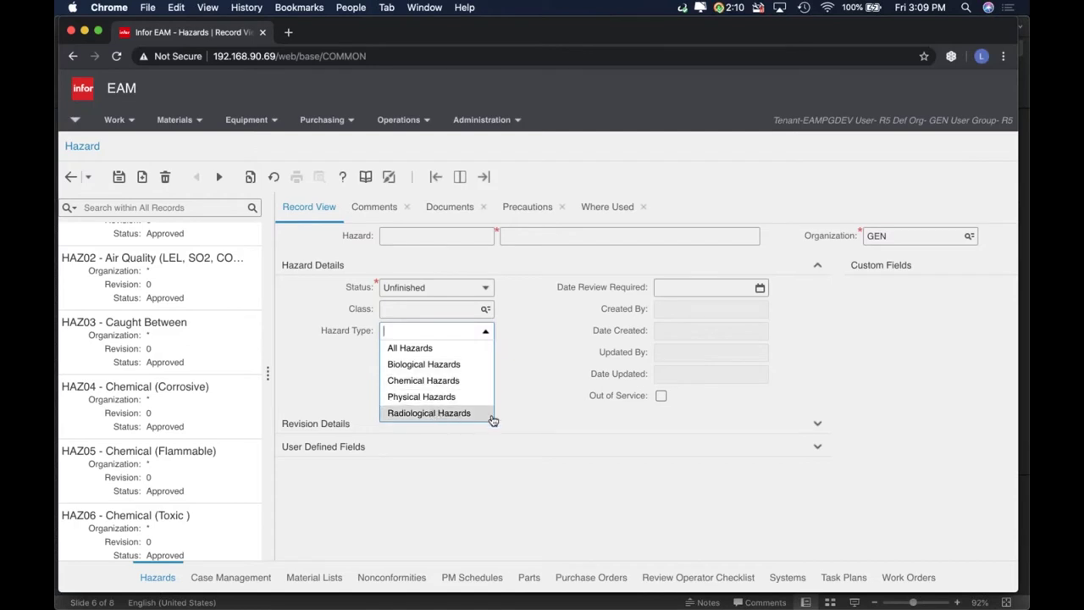
left_click(539, 364)
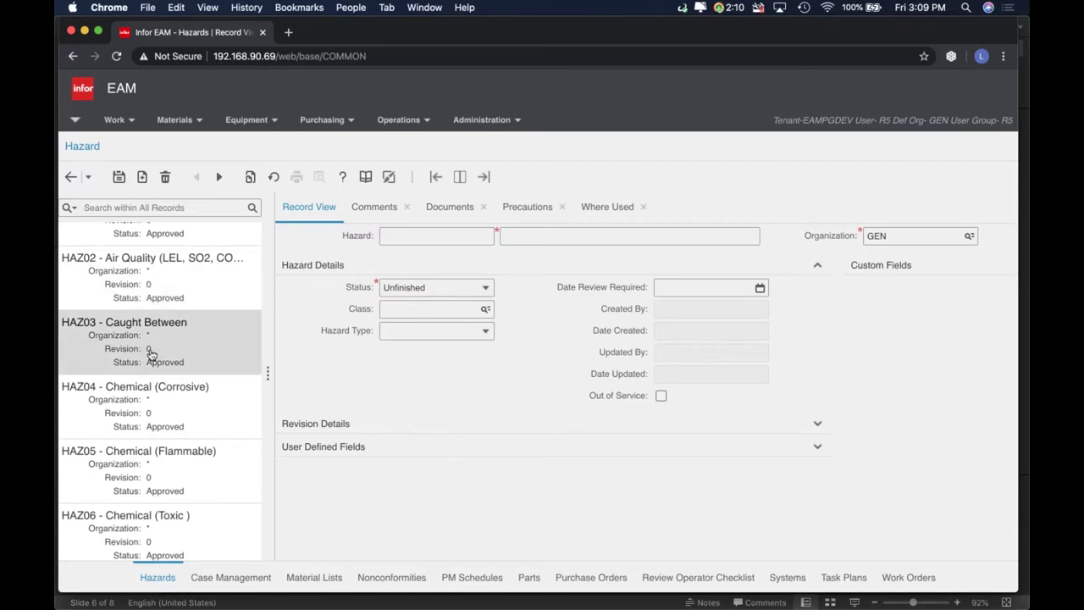
Reopen CONTACT and show its 12/31/2018 review date and revision 0 details
scroll(150, 351, "up", 5)
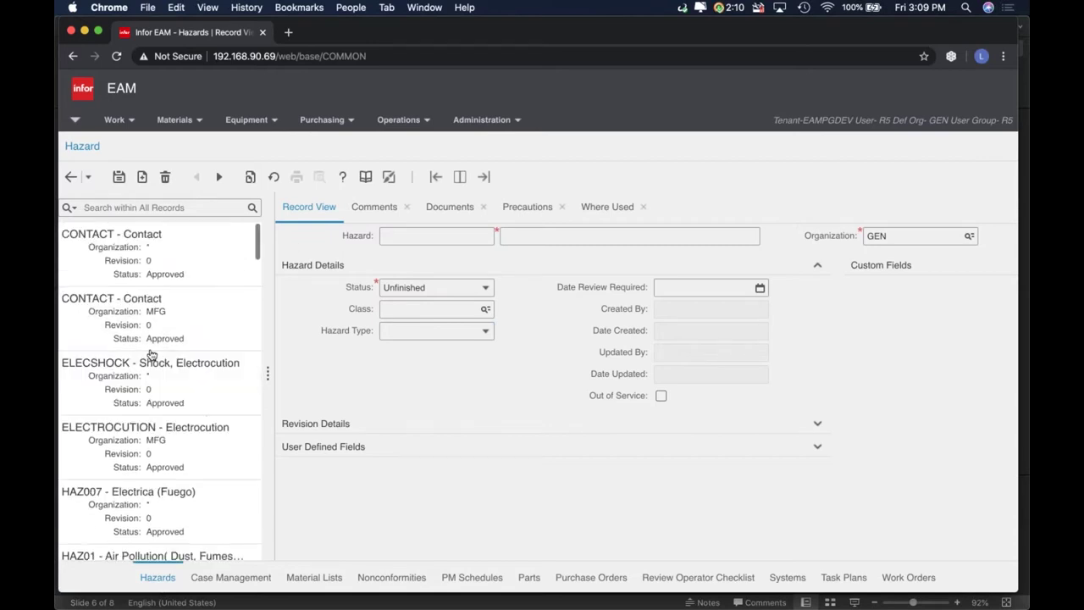
left_click(190, 265)
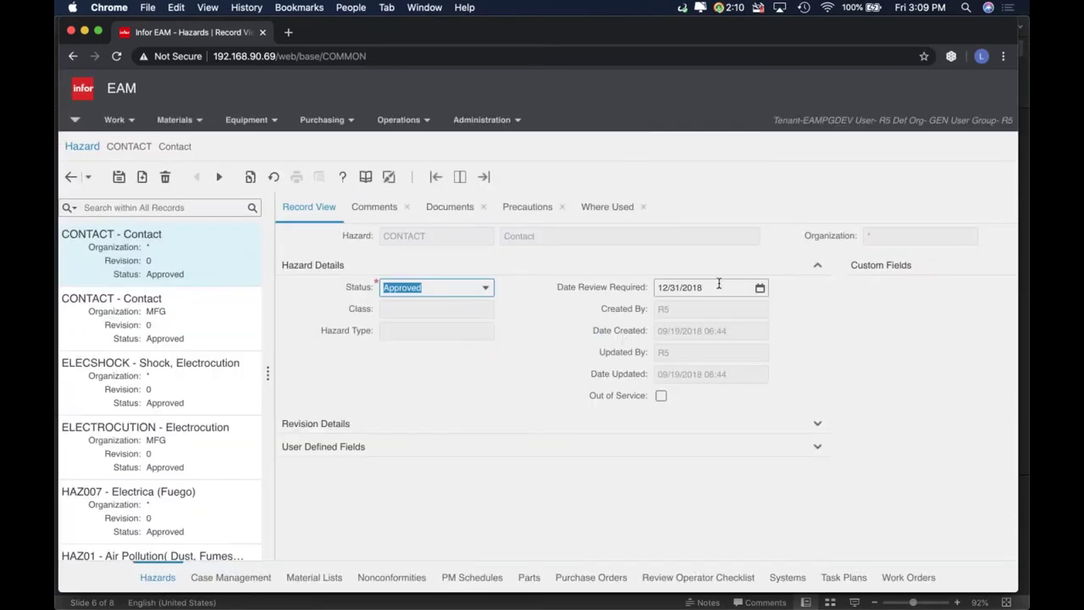
left_click(728, 288)
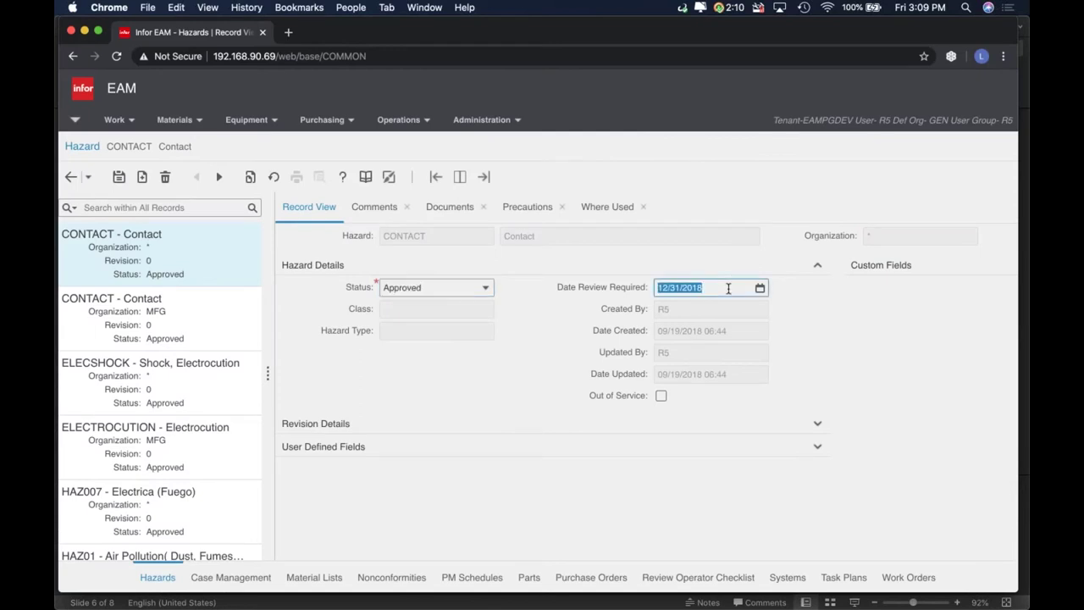
left_click(336, 427)
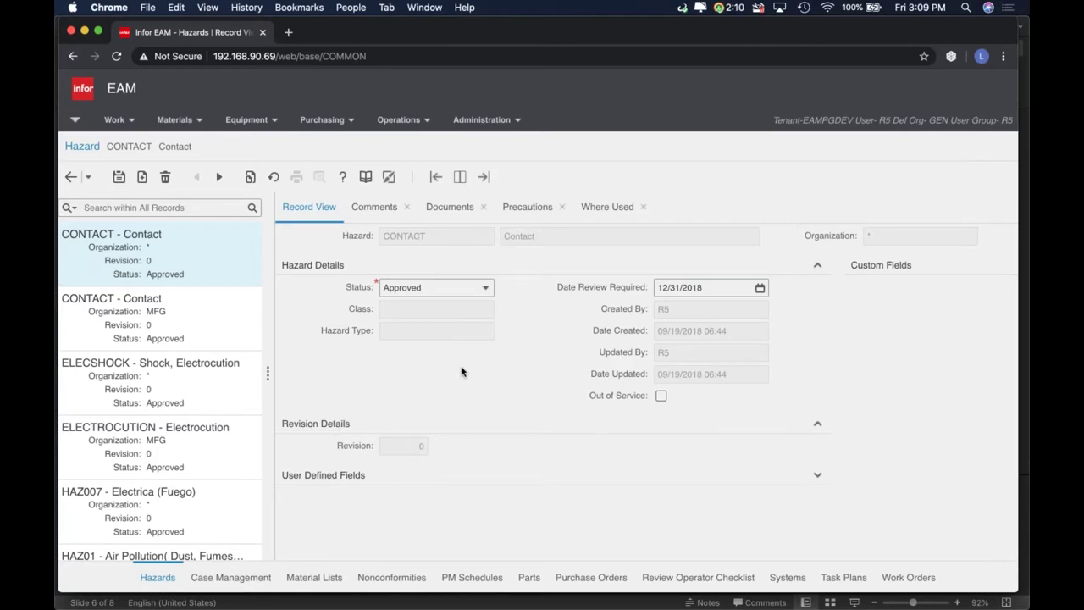
Show hazard HAZ01 Air Pollution's 16 precautions and the details of PRECTN01 Atmospheric Testing
left_click(525, 207)
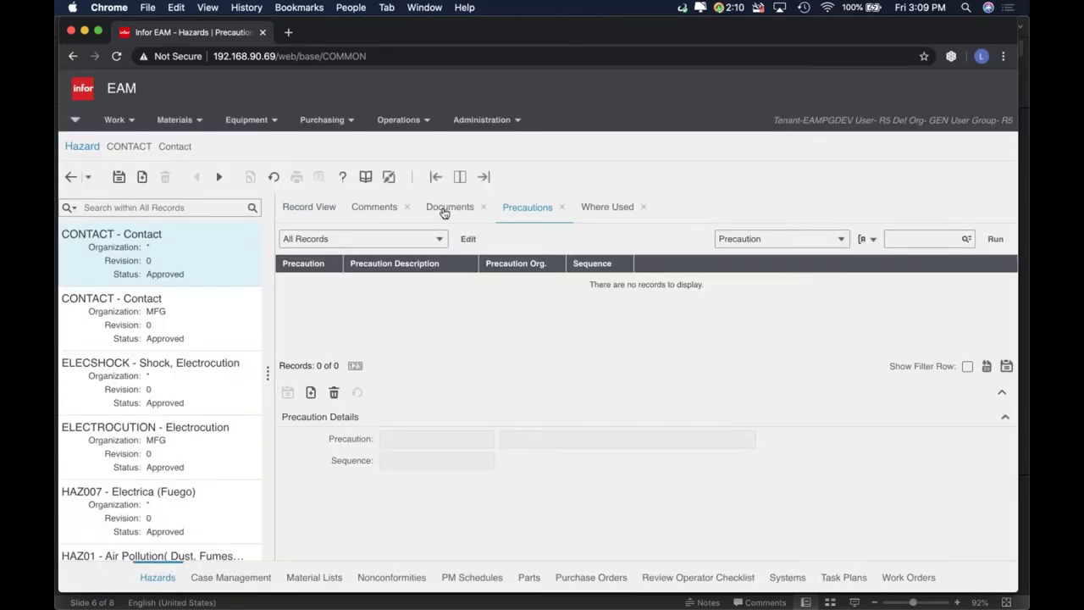
scroll(159, 403, "down", 3)
left_click(159, 402)
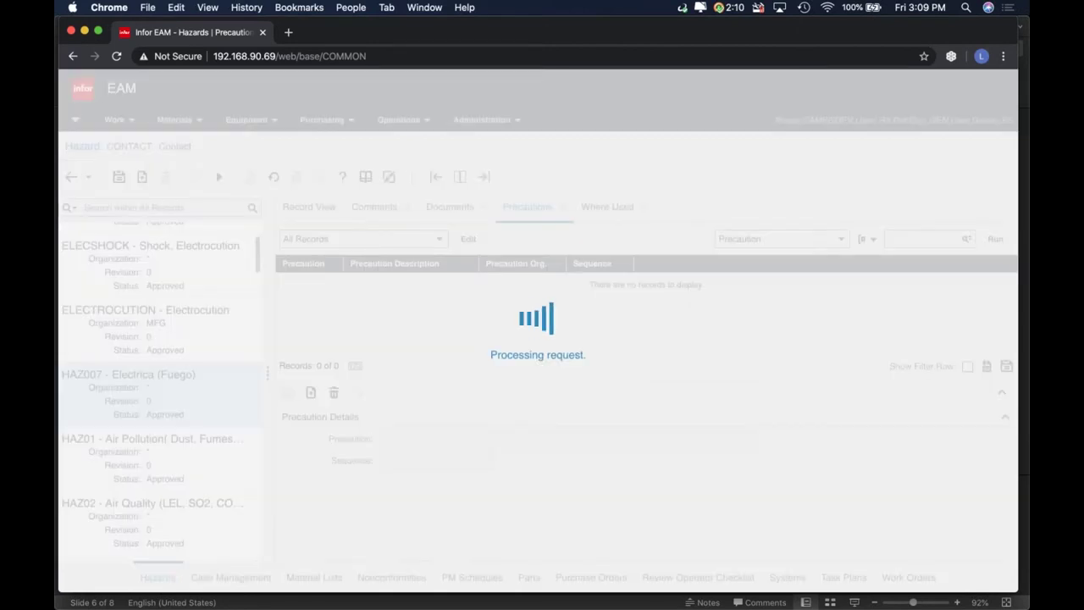
left_click(148, 444)
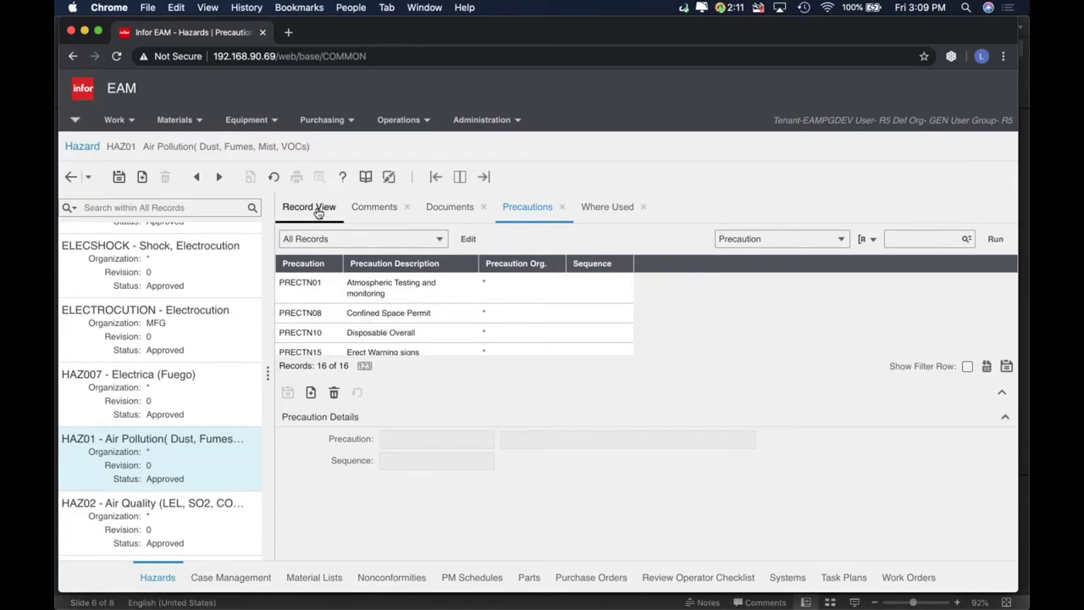
left_click_drag(144, 146, 344, 146)
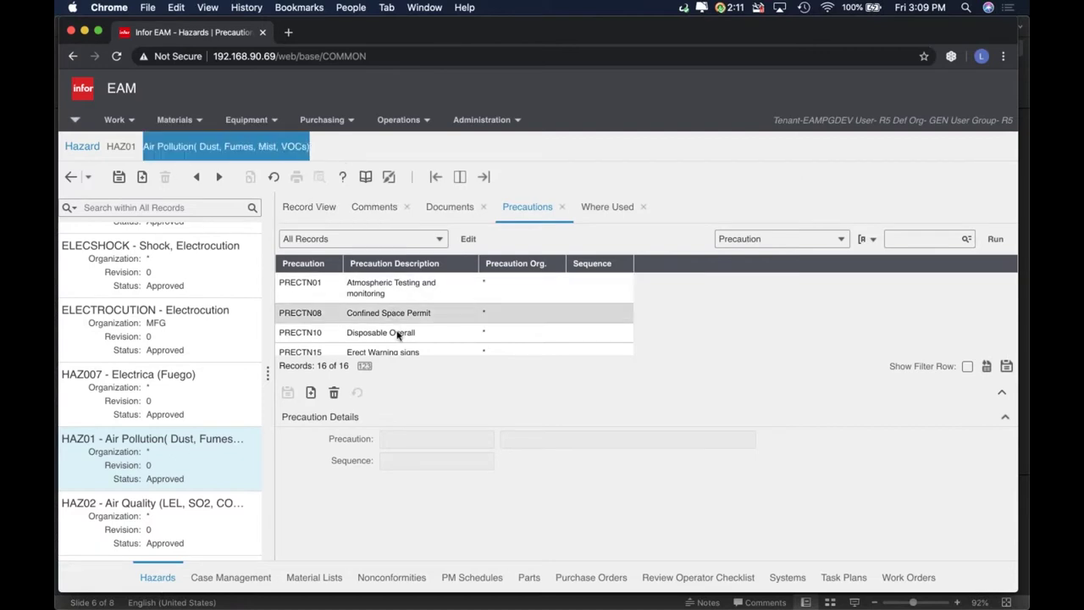
scroll(406, 348, "down", 2)
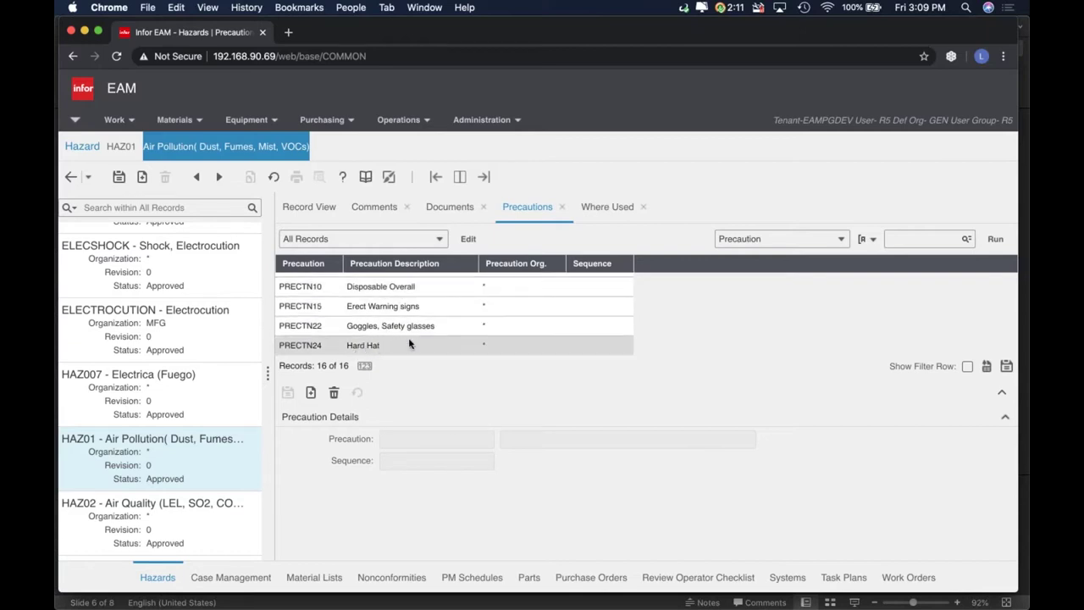
scroll(442, 315, "up", 2)
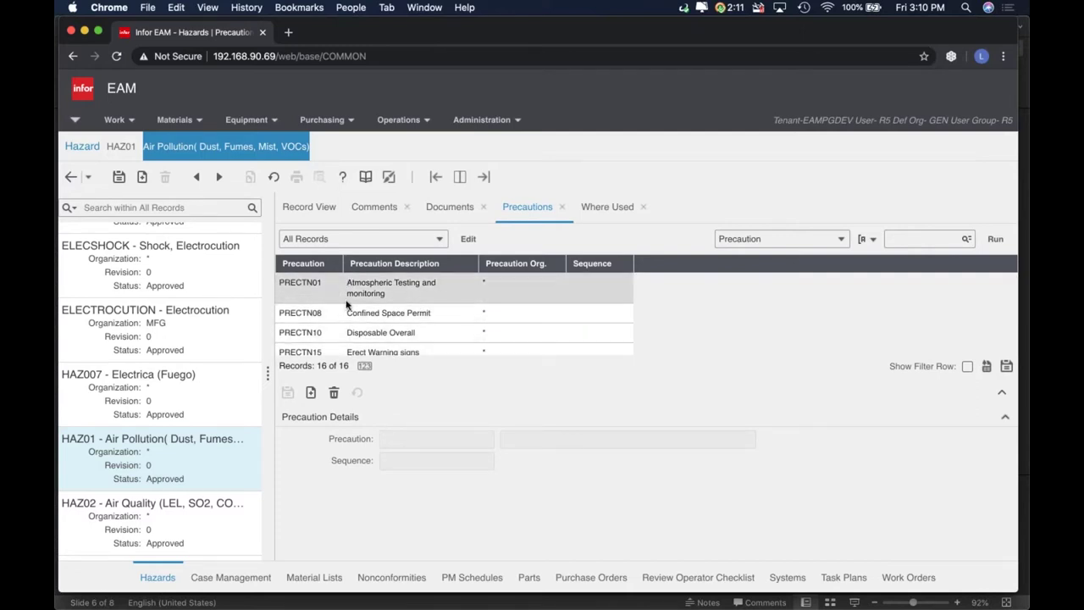
left_click(436, 290)
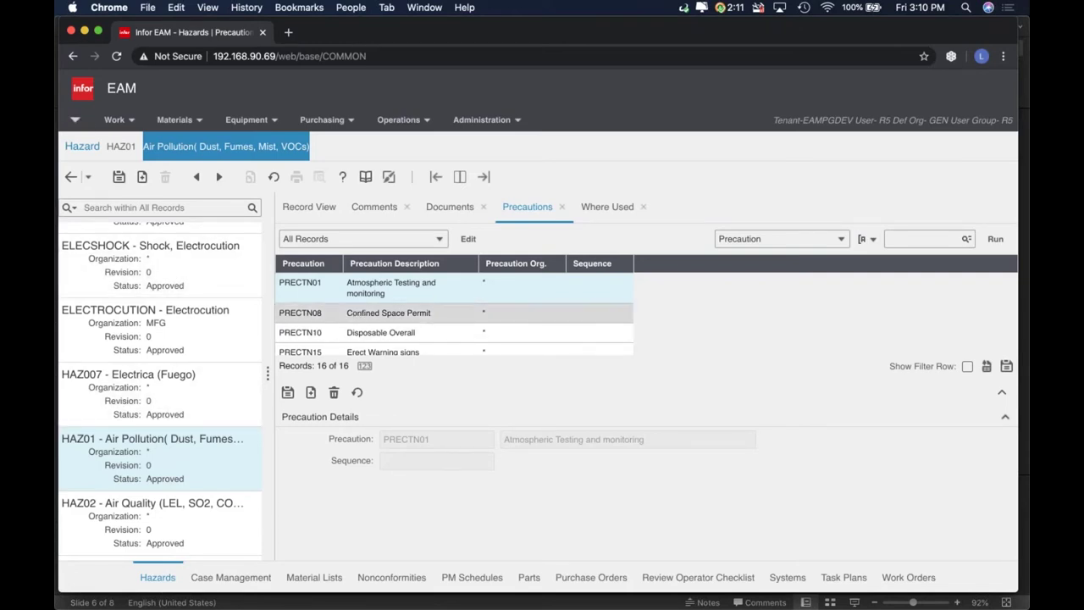
left_click(130, 123)
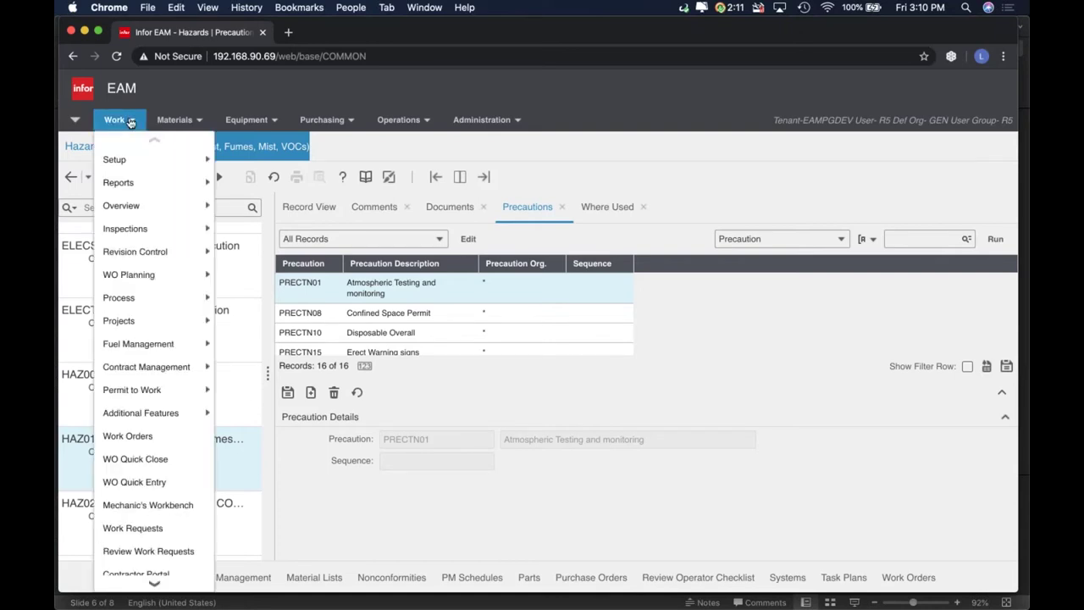
Search Lockout Boxes for 'c-box' and load the C-BOX Lockbox C record
mouse_move(175, 392)
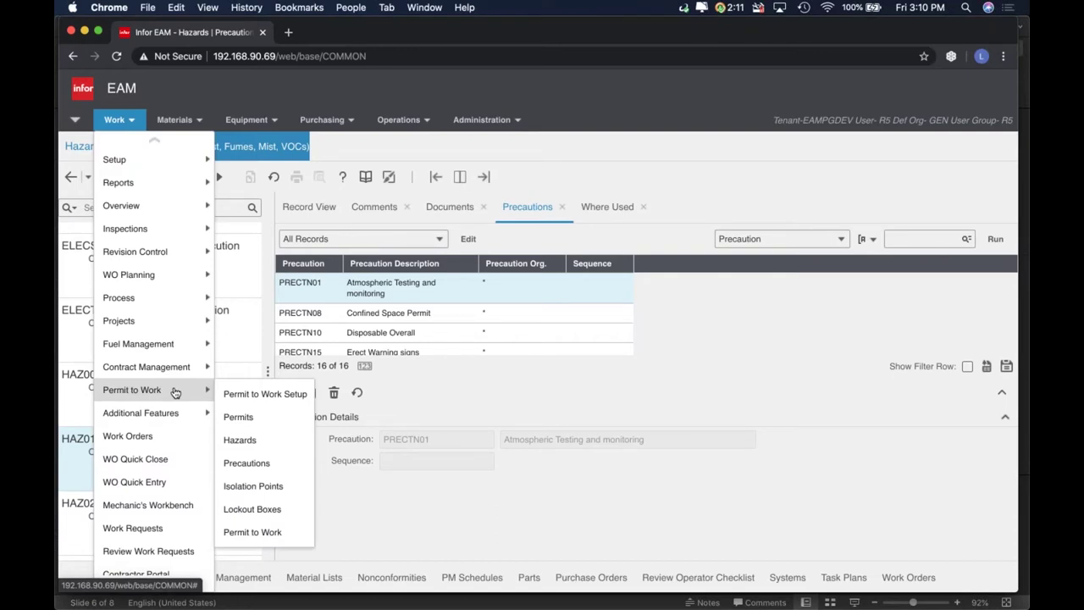
left_click(252, 509)
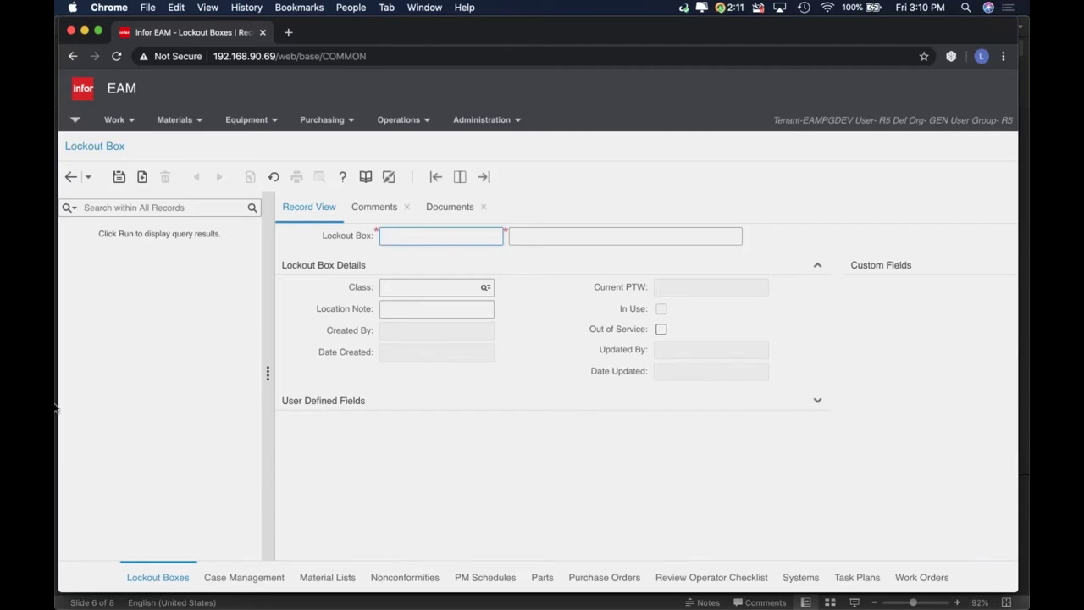
left_click(158, 208)
type("c-box")
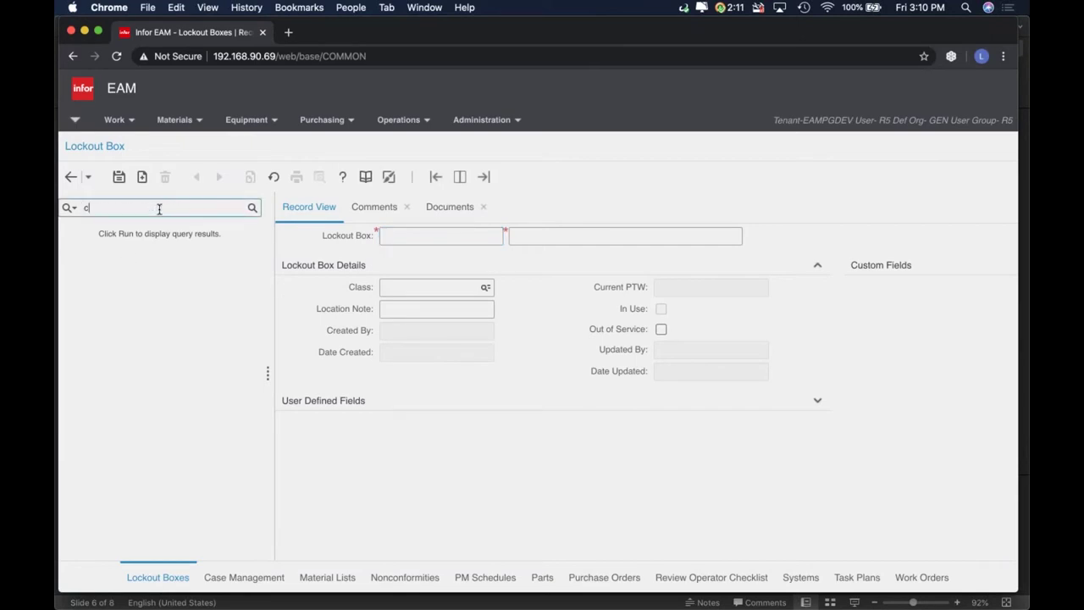
key("Return")
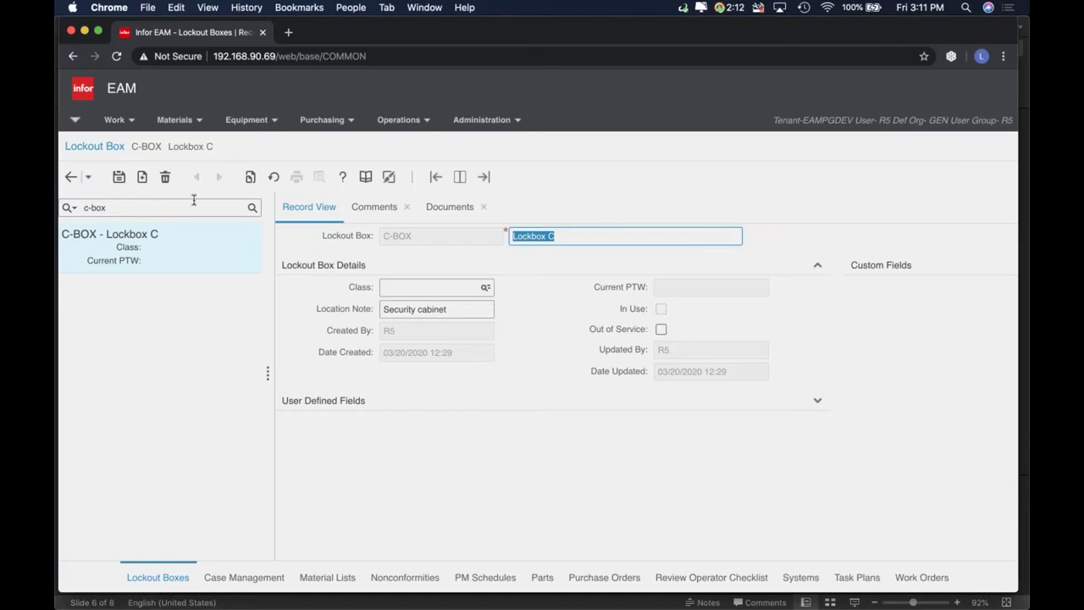
triple_click(416, 235)
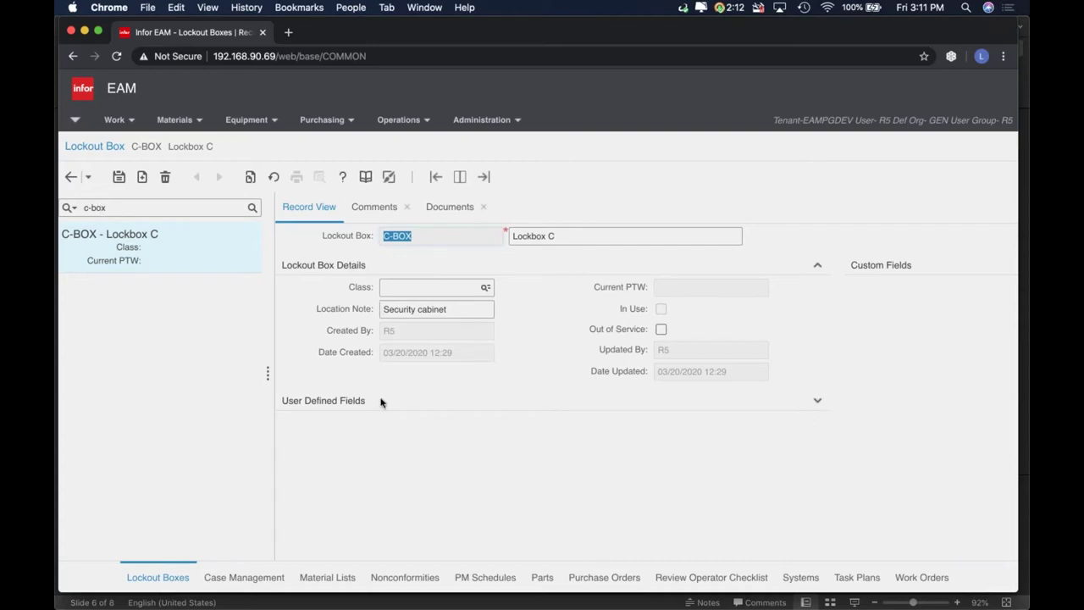
left_click(692, 289)
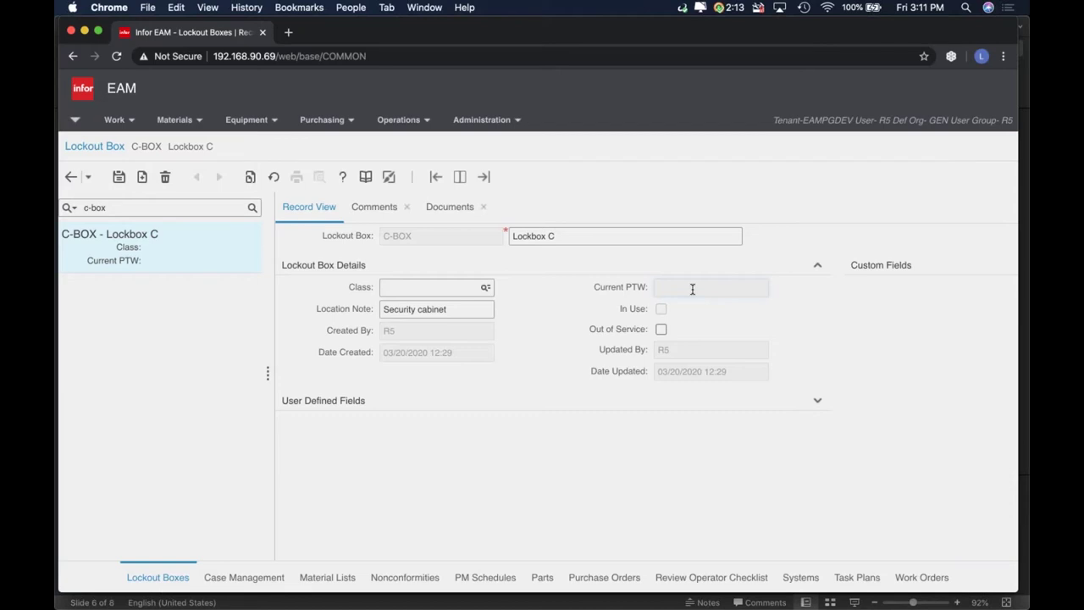
left_click(111, 121)
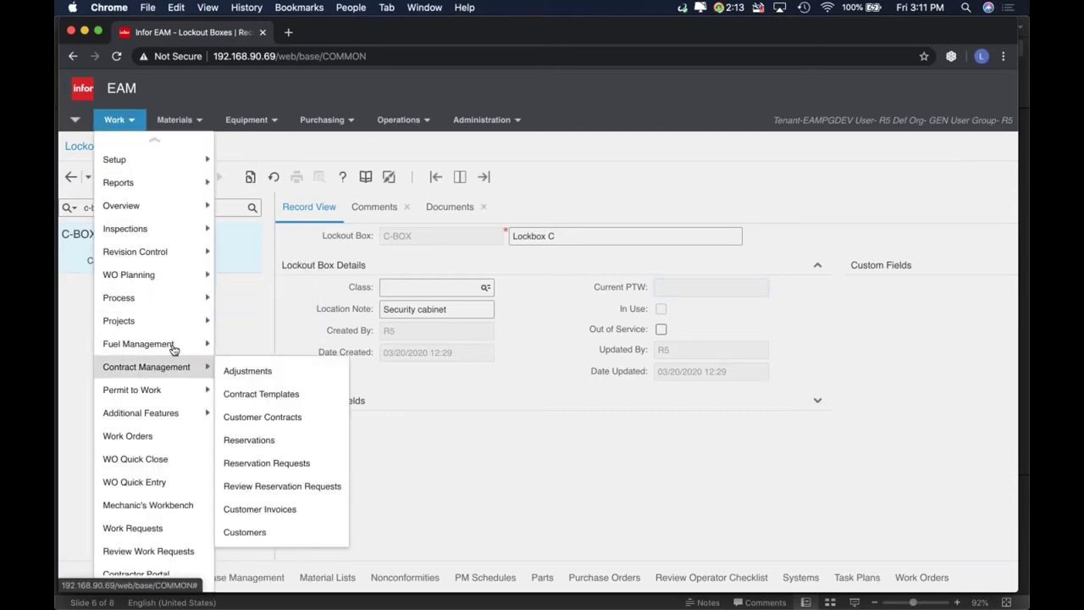
Open Isolation Points and list all isolation point records
mouse_move(165, 390)
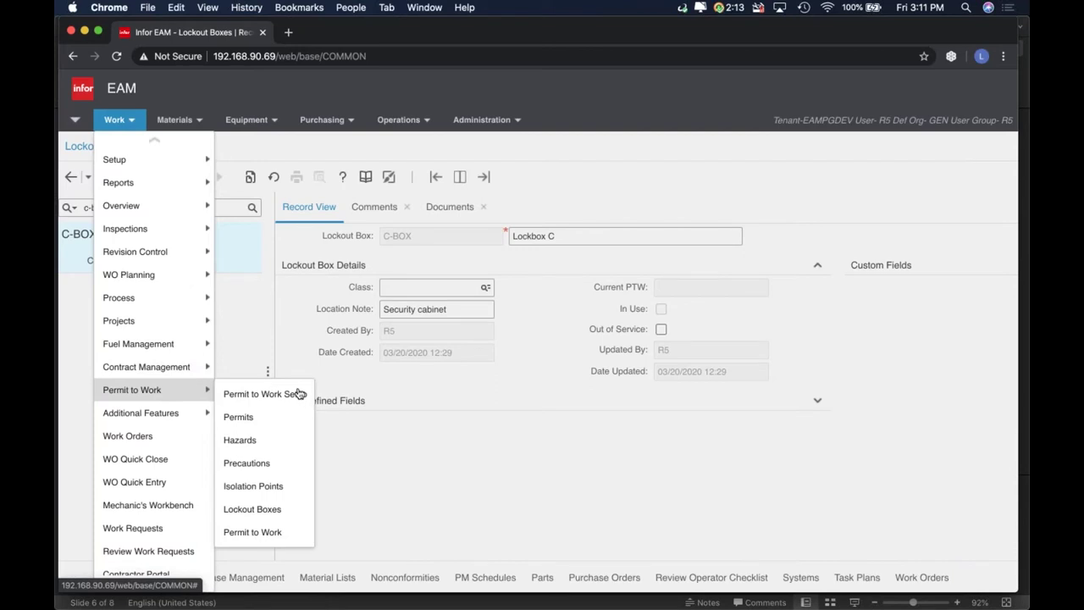
left_click(270, 493)
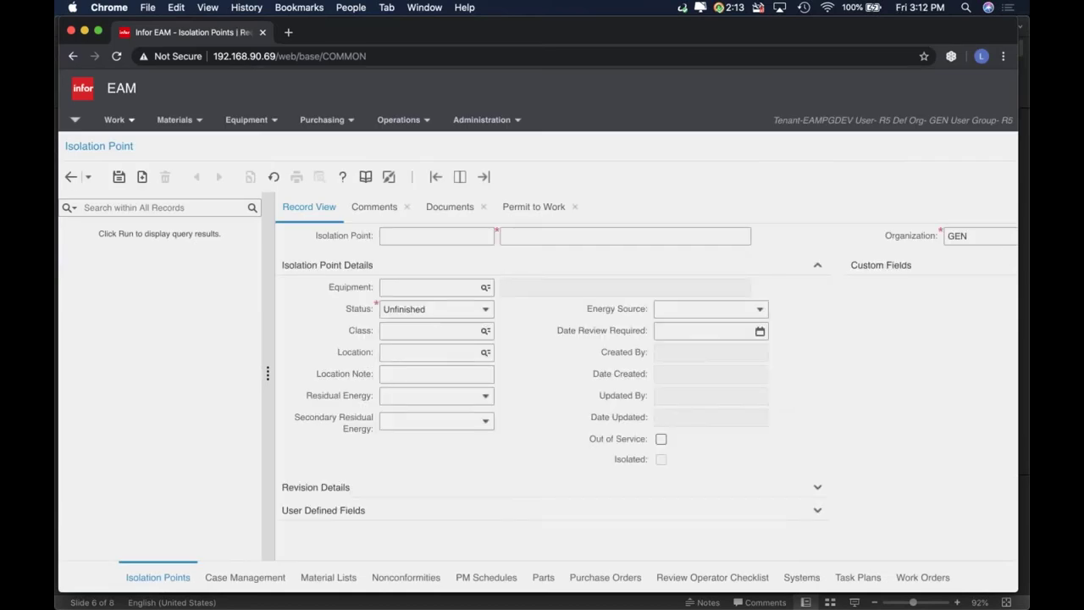
left_click(252, 207)
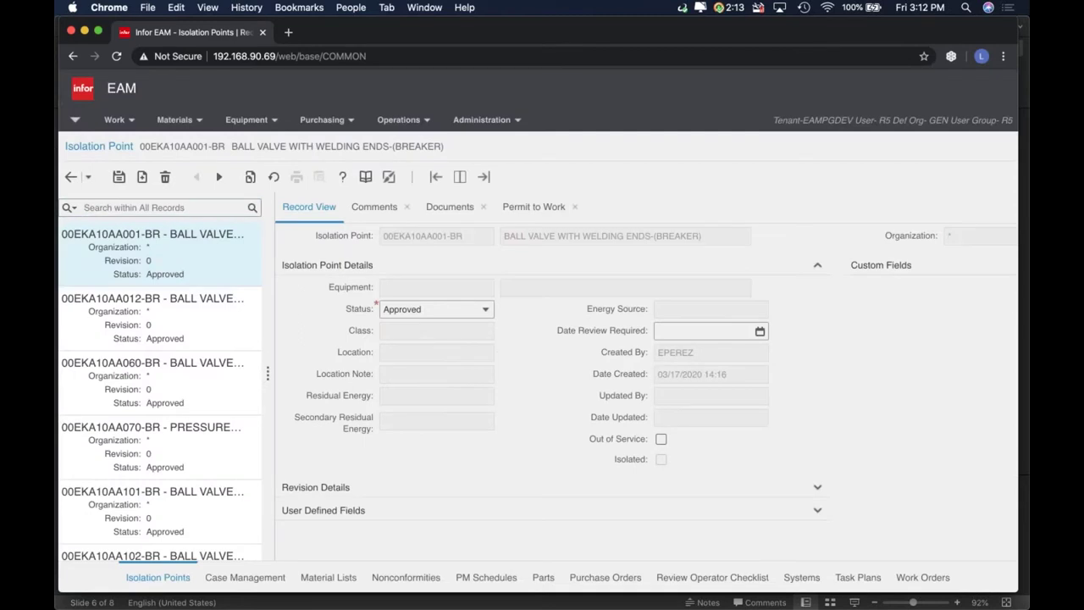
Search isolation points for 'clo', then clear the search and relist all records
left_click(199, 207)
type("clo")
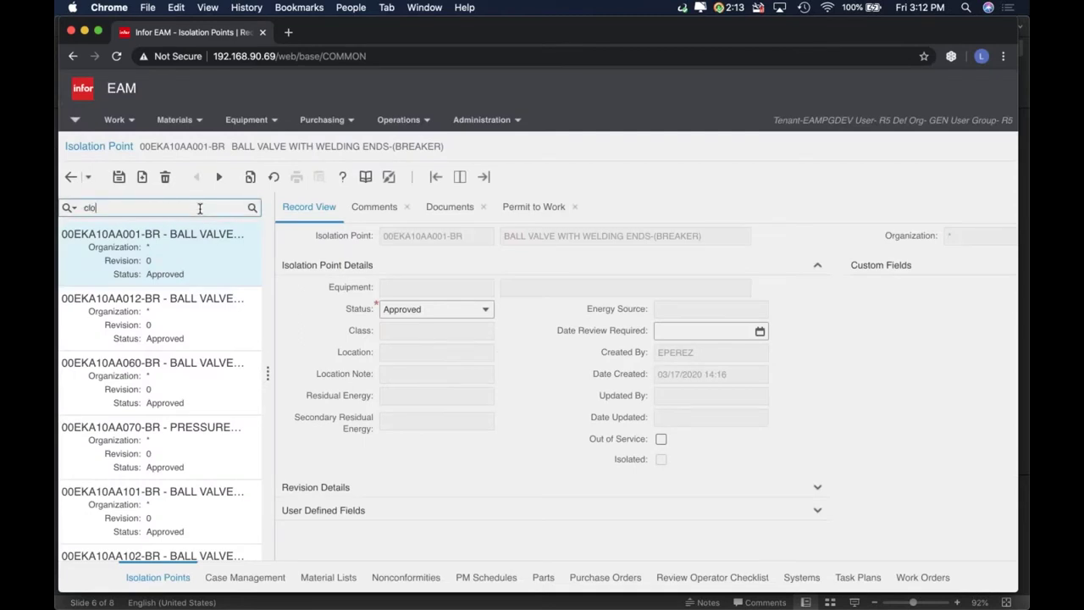
key("Return")
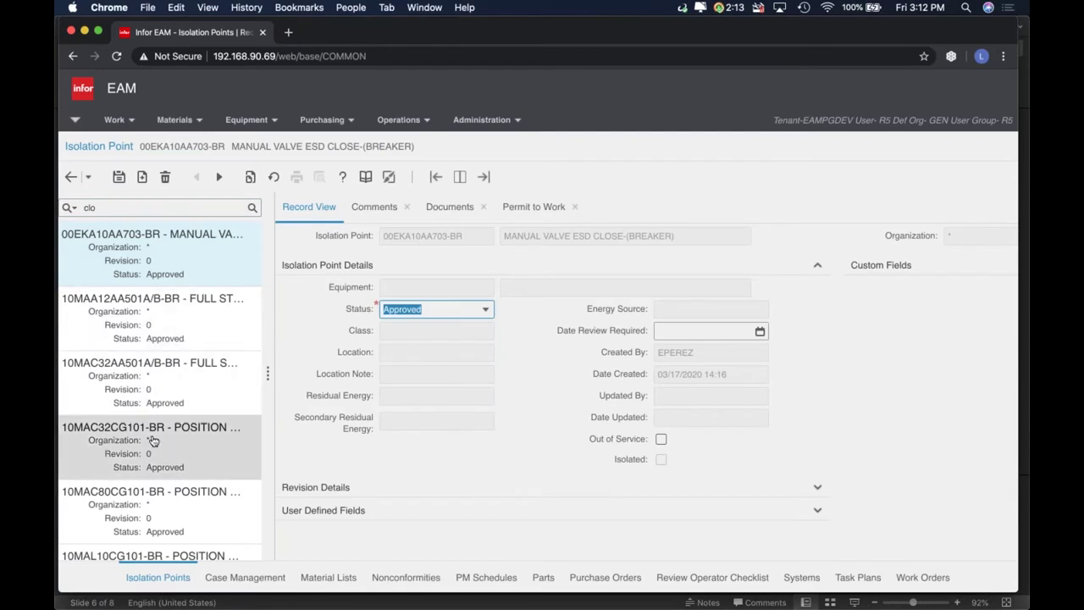
scroll(153, 441, "down", 10)
double_click(168, 206)
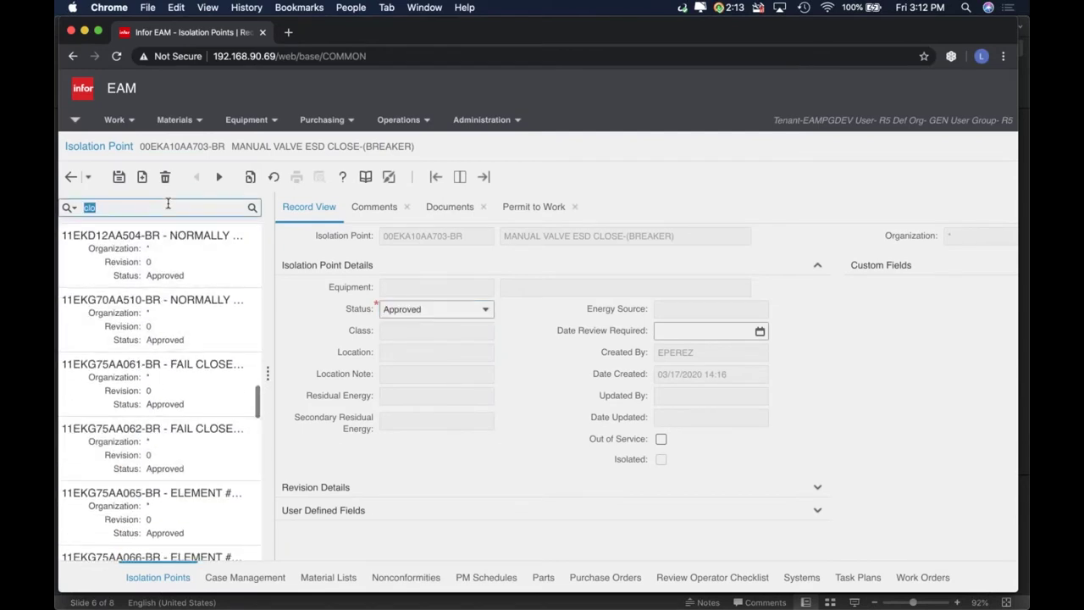
key("BackSpace")
key("Return")
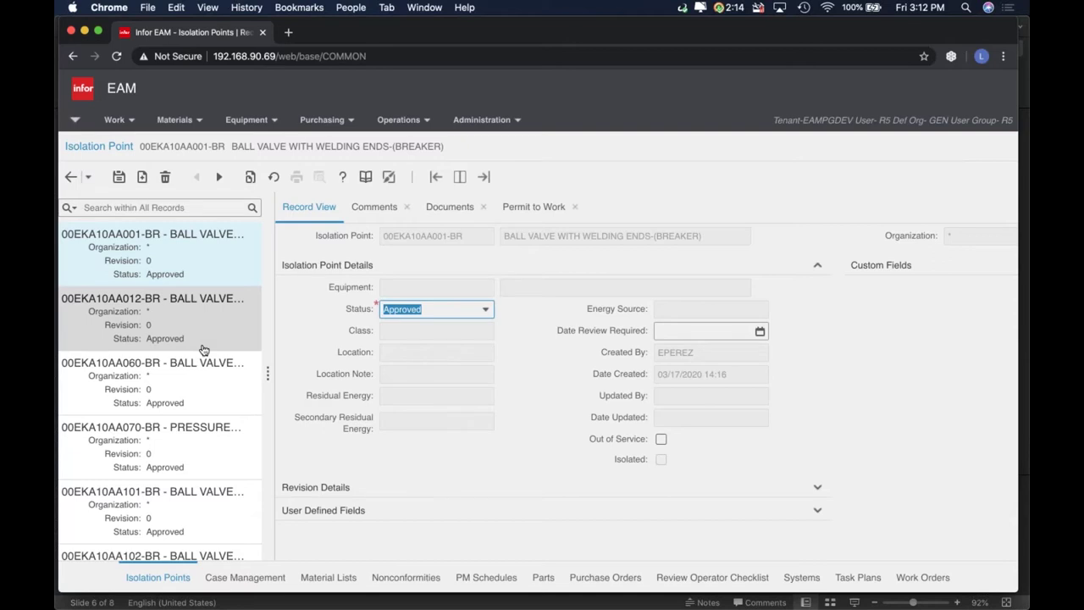
Show the revision details of isolation point 00EKA10AA001-BR, at revision 0
left_click(418, 289)
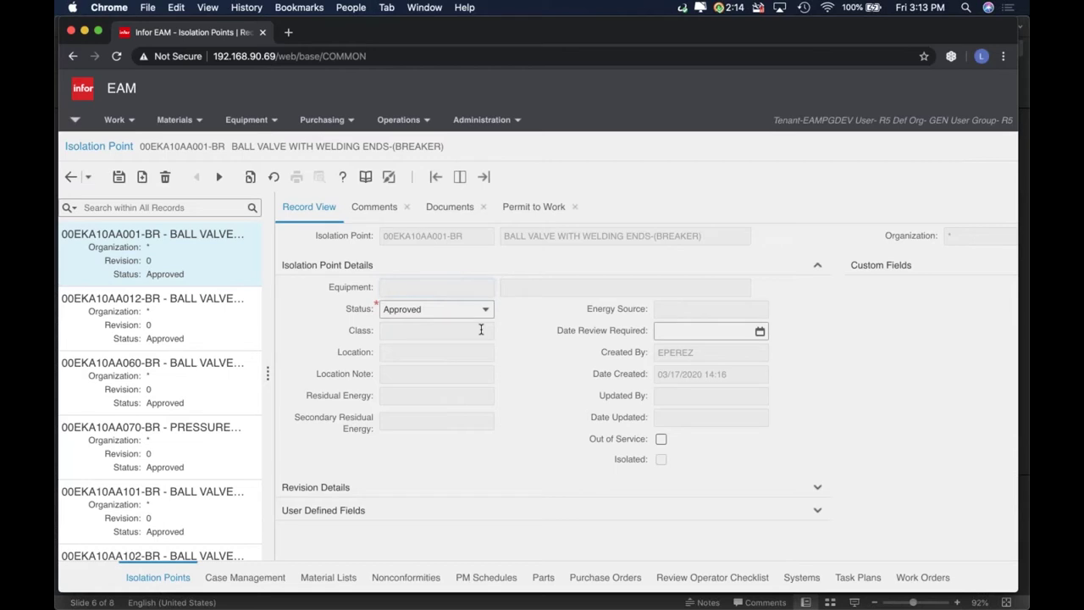
left_click(355, 491)
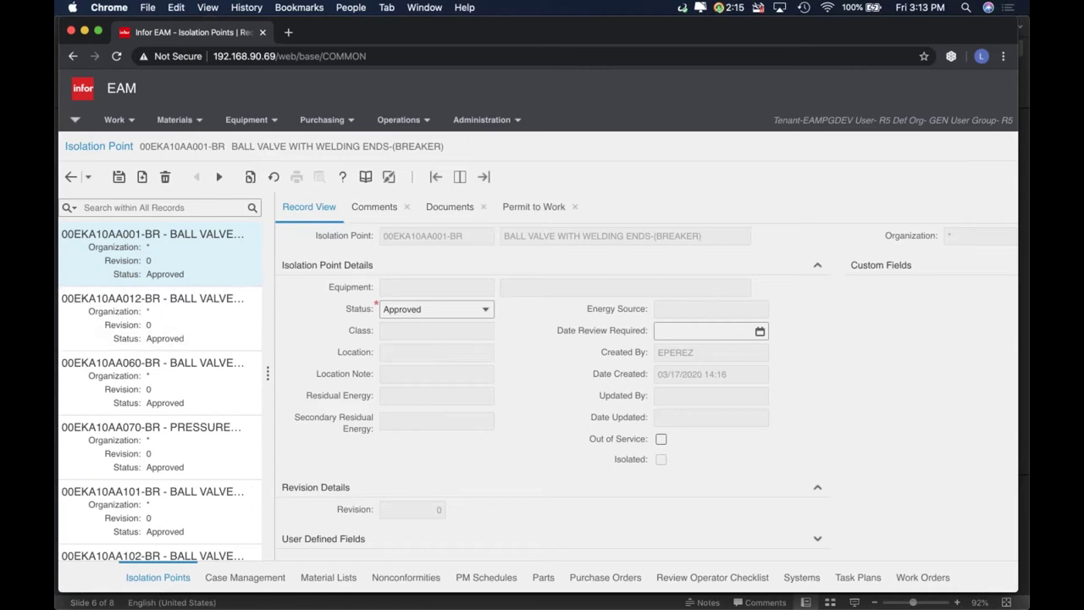
Open Work > WO Planning > Task Plans and enable Show Filter Row
left_click(115, 121)
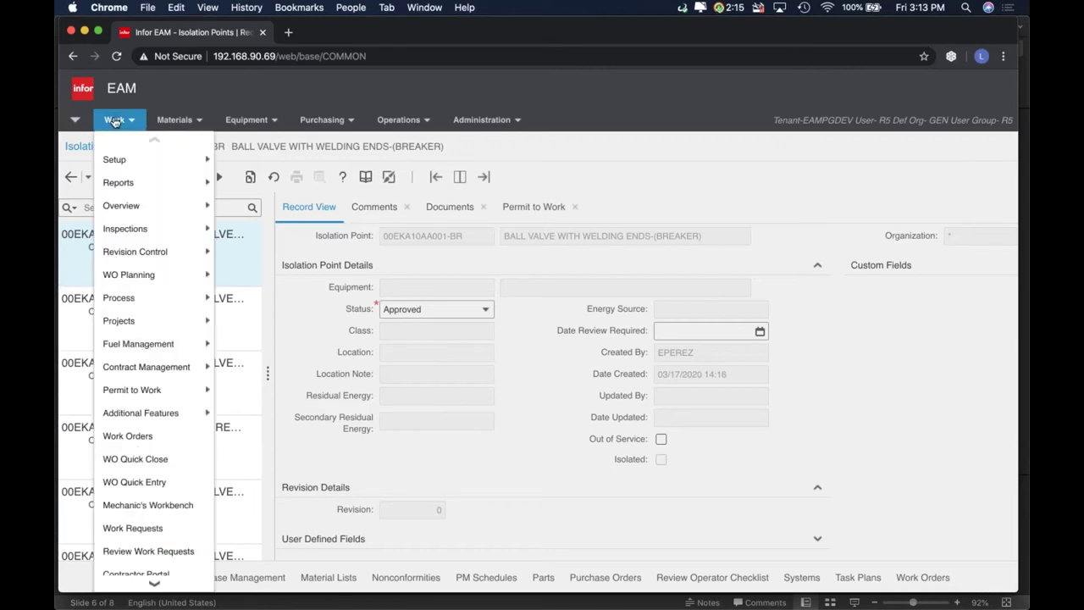
mouse_move(169, 391)
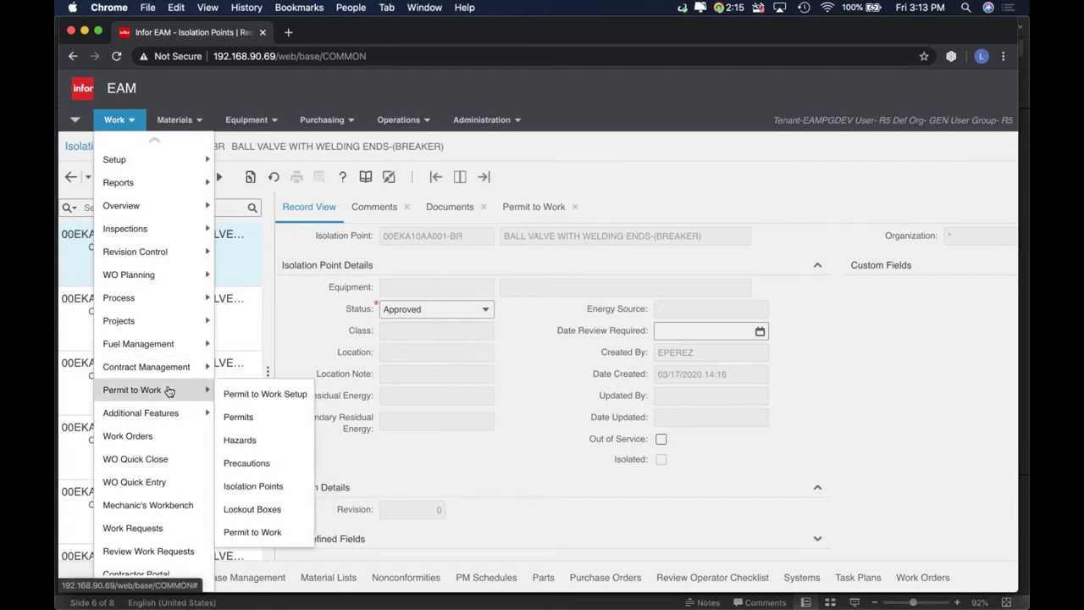
mouse_move(167, 275)
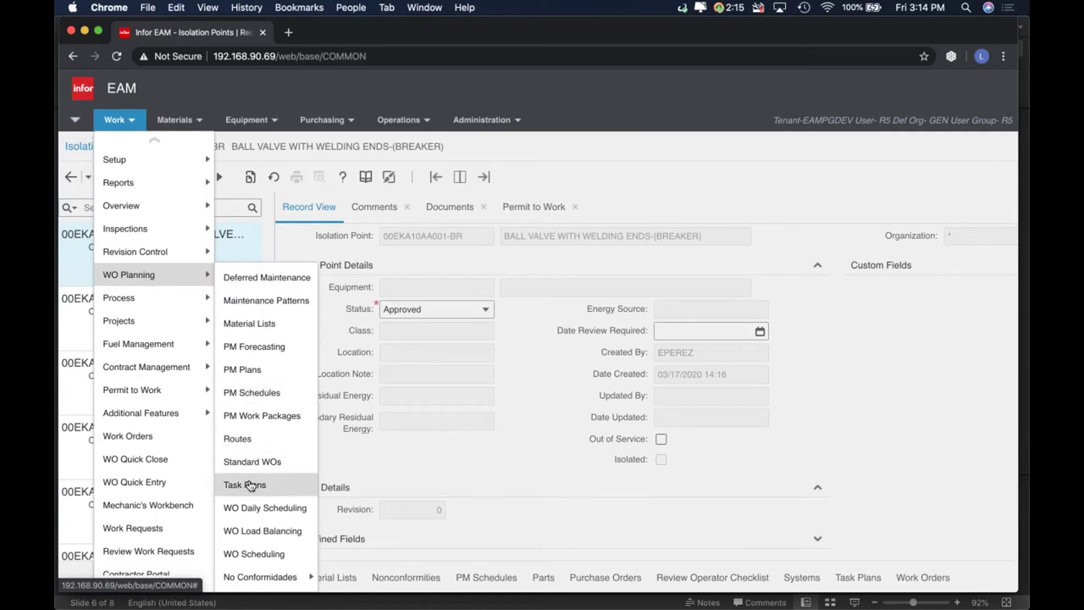
left_click(247, 485)
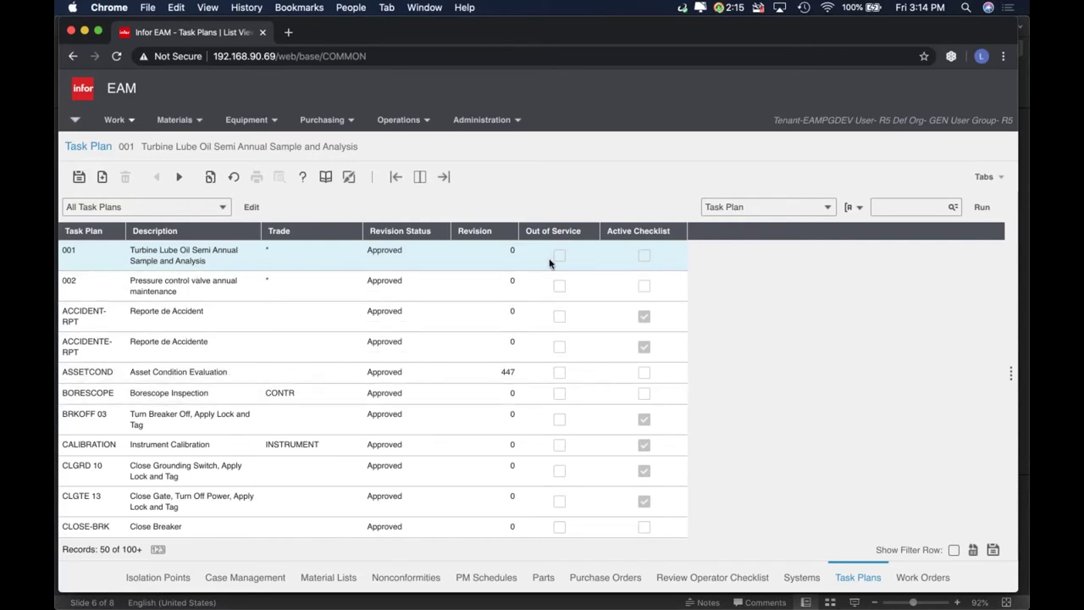
left_click(954, 550)
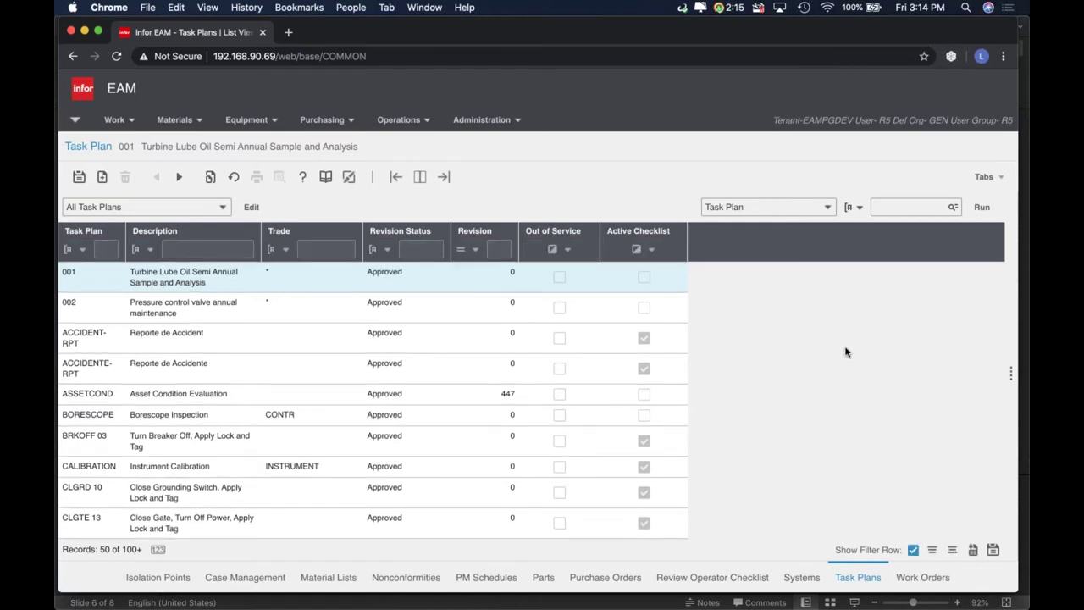
Change the task plan search field from Task Plan to Isolation Method
left_click(828, 208)
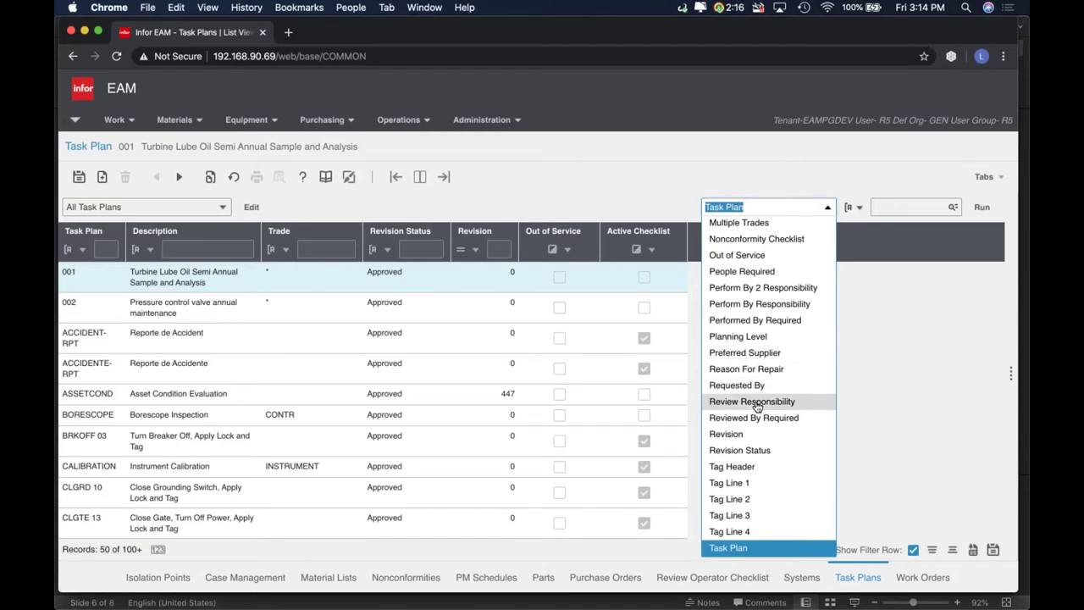
scroll(757, 406, "down", 1)
scroll(757, 406, "down", 5)
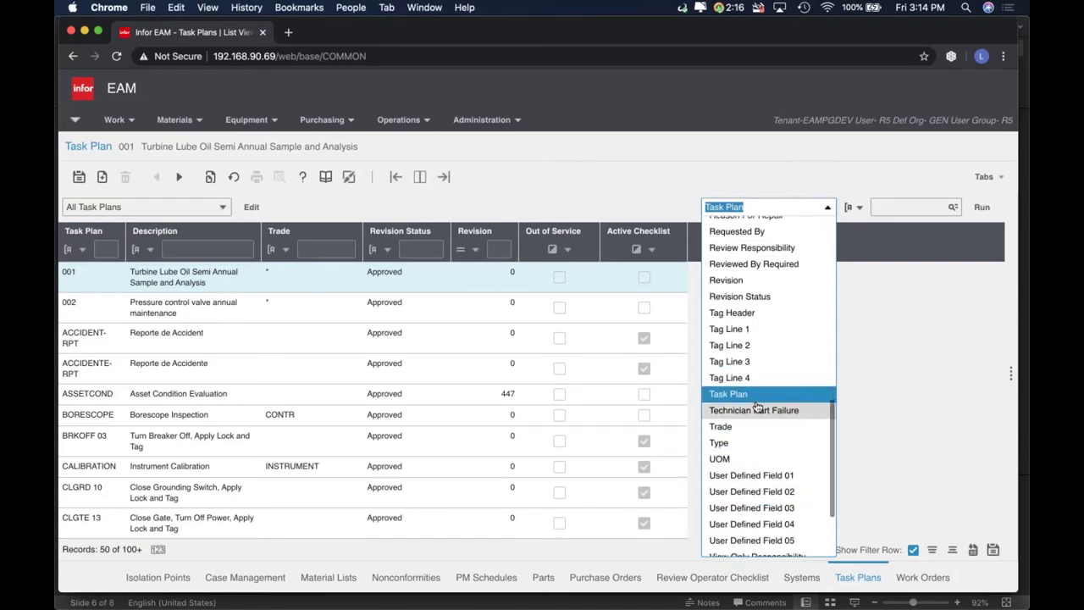
scroll(757, 407, "up", 15)
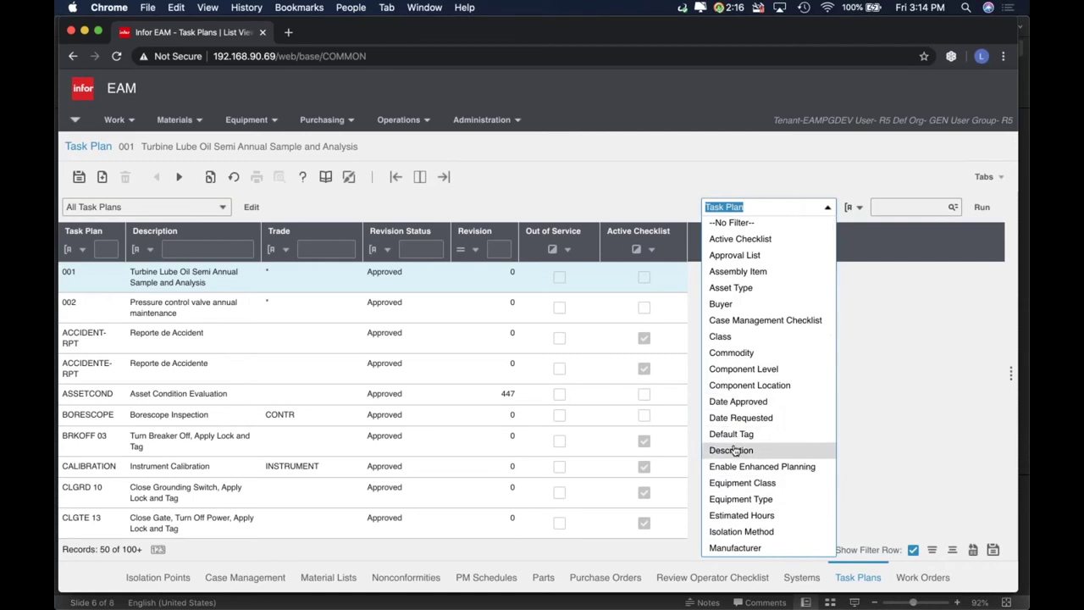
scroll(736, 450, "down", 2)
scroll(735, 451, "down", 2)
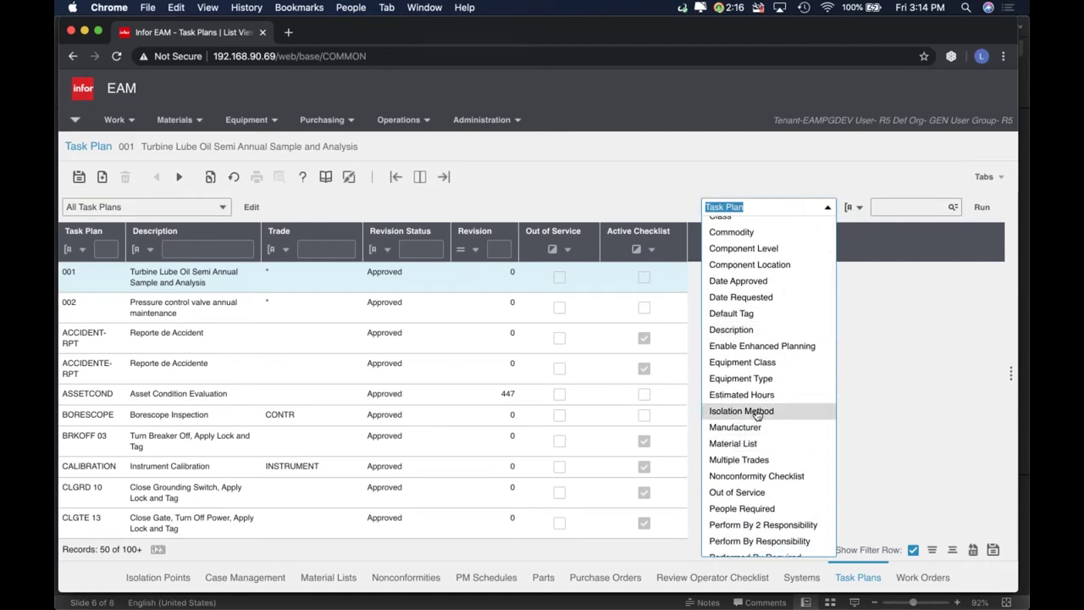
left_click(758, 412)
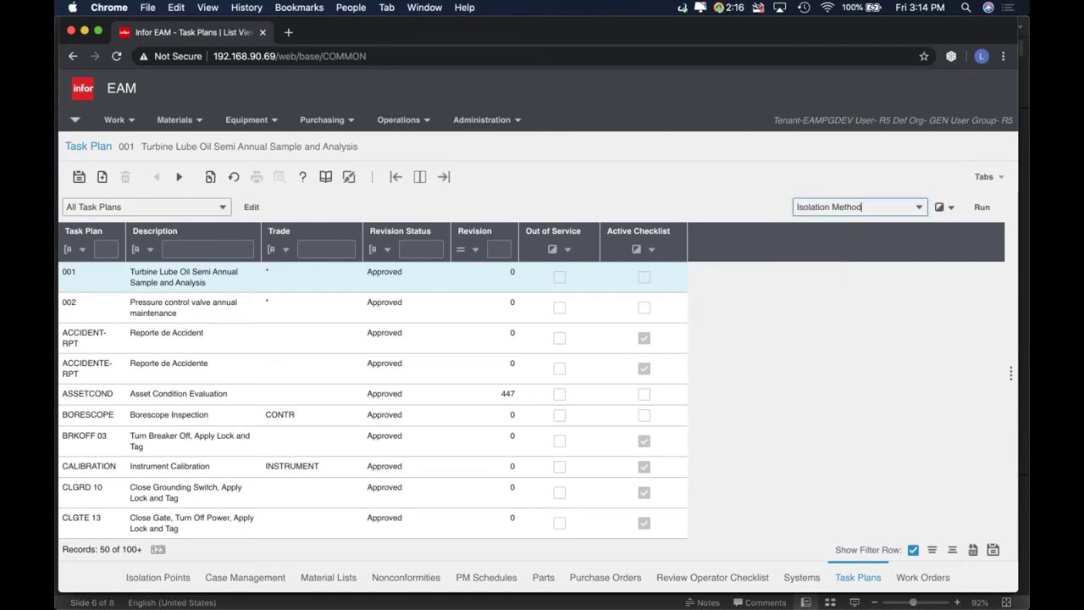
left_click(948, 208)
Filter Isolation Method to Selected and open the CLOSE-VLVE Close Valve(s) task plan
left_click(903, 255)
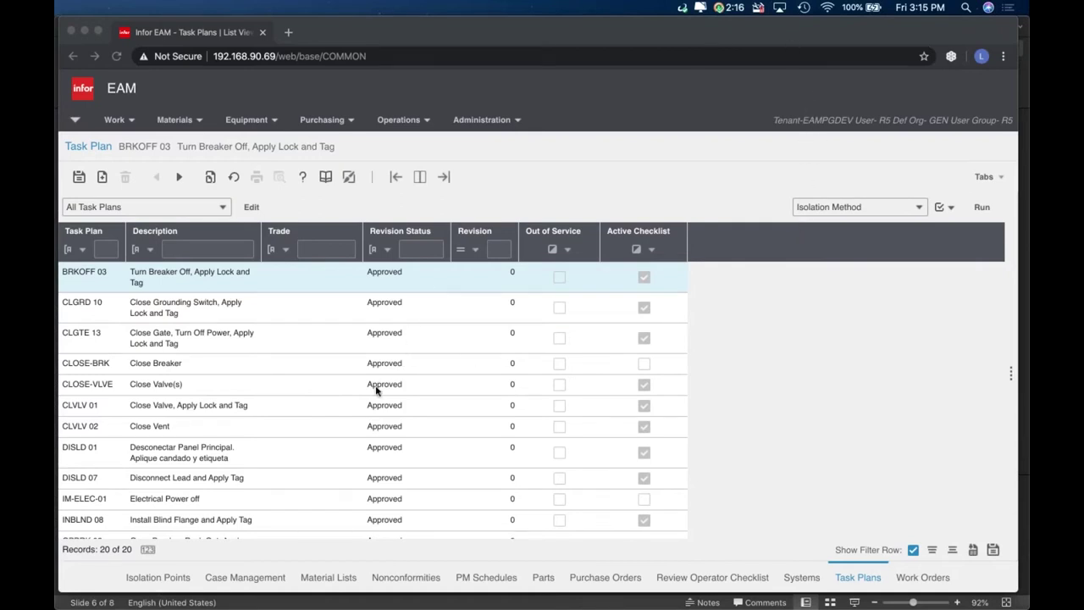
scroll(377, 390, "down", 1)
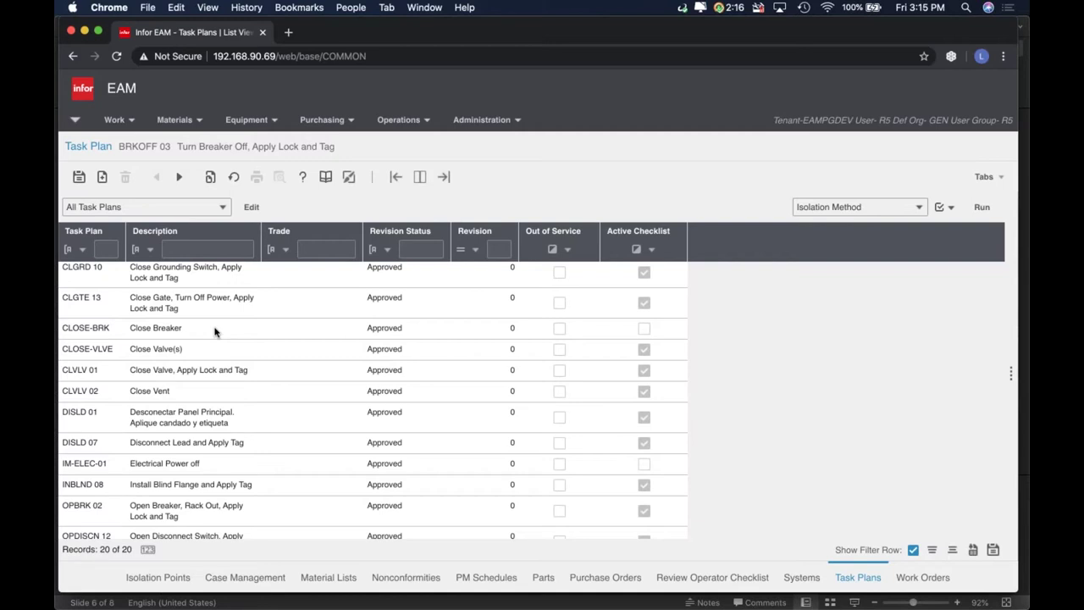
left_click(199, 354)
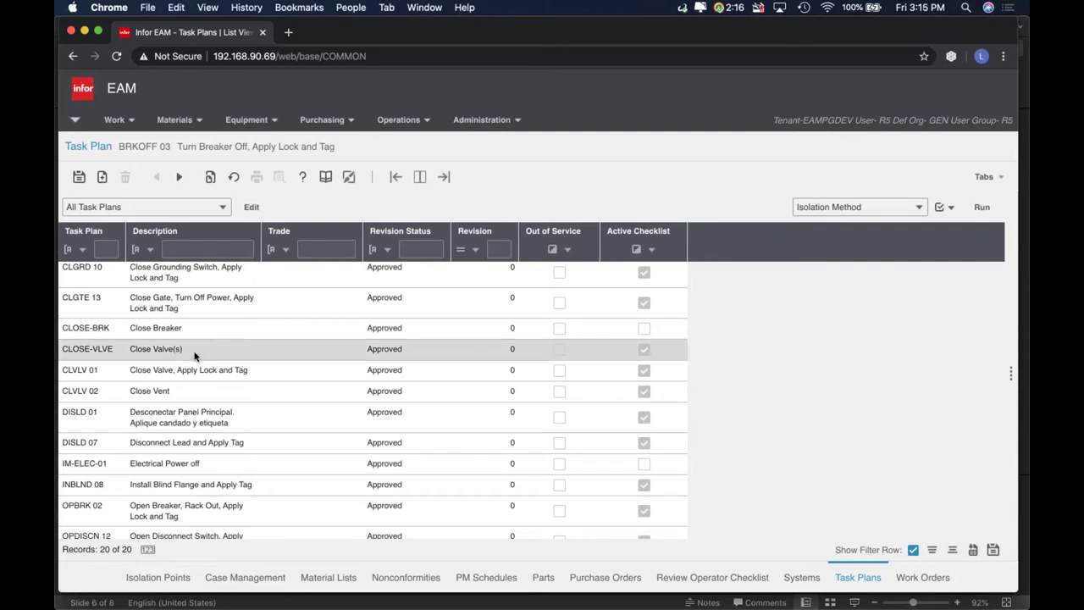
double_click(199, 354)
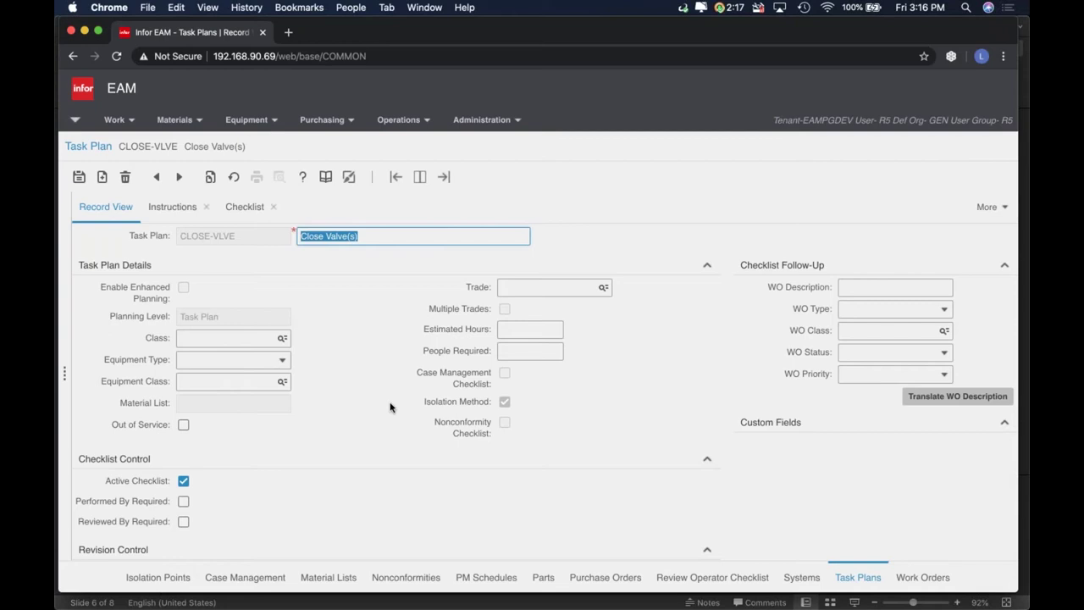
Show the CLOSE-VLVE checklist items: valve clean without leaks or debris, and valve closed and tagged
left_click(245, 207)
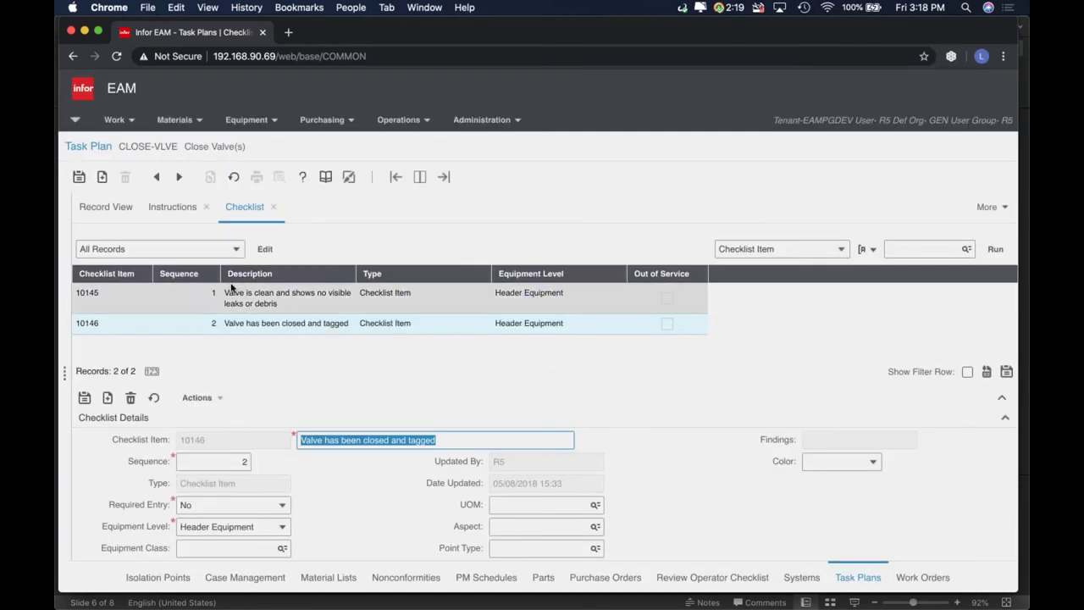
Show work order 41373 Repair Boiler Equipment full width, with its extra sections listed under More
left_click(119, 209)
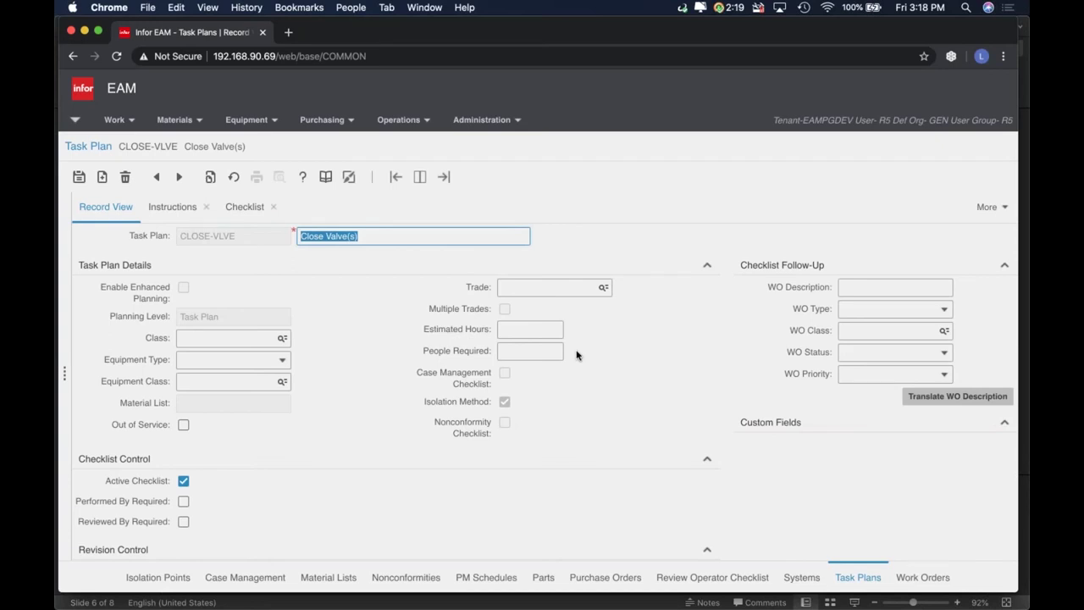
left_click(925, 577)
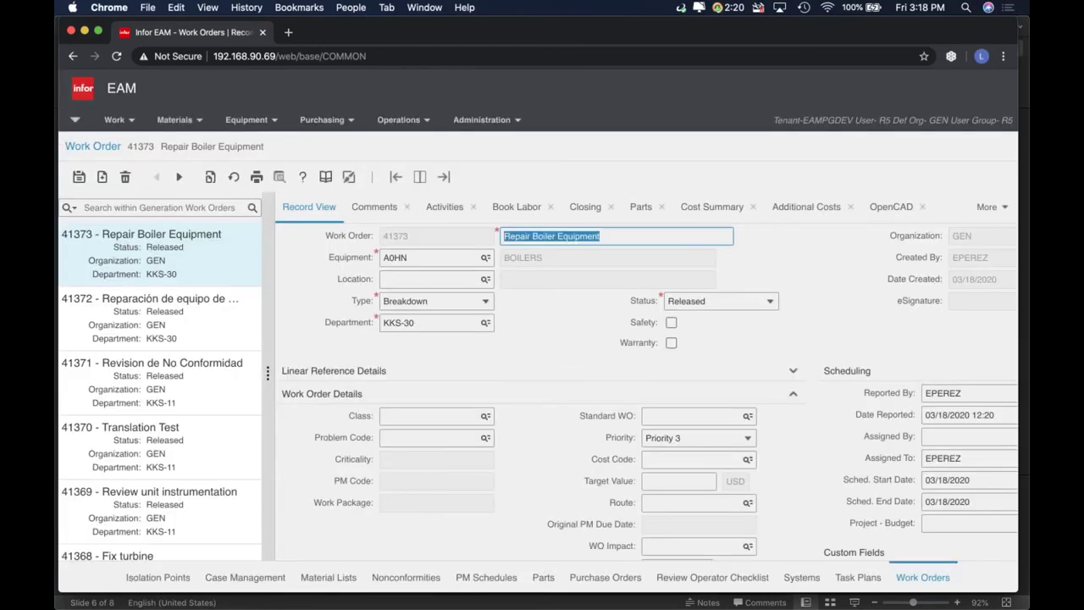
left_click(397, 178)
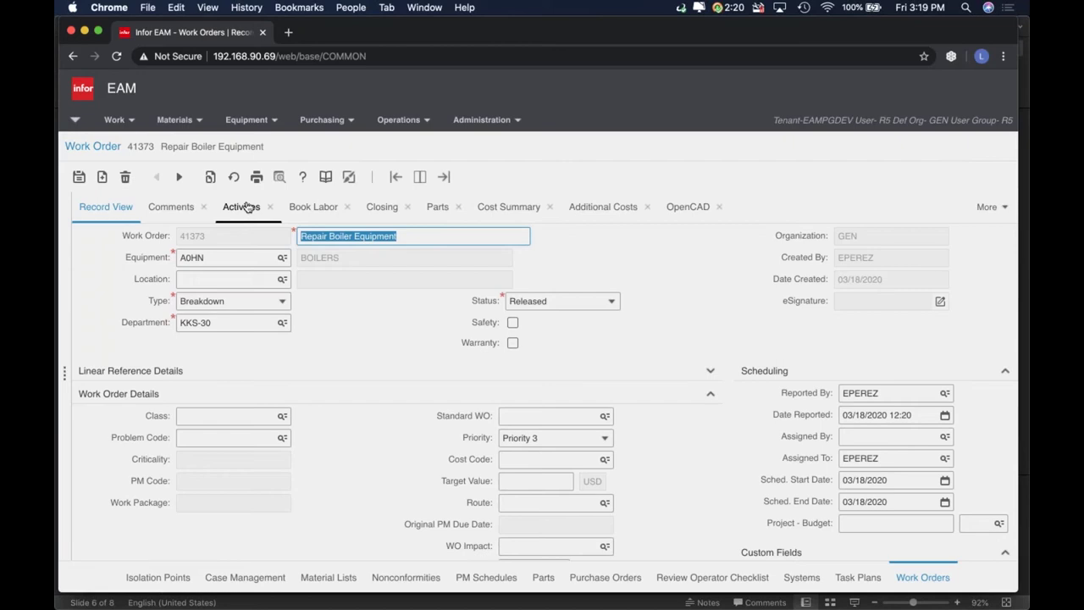
left_click(982, 208)
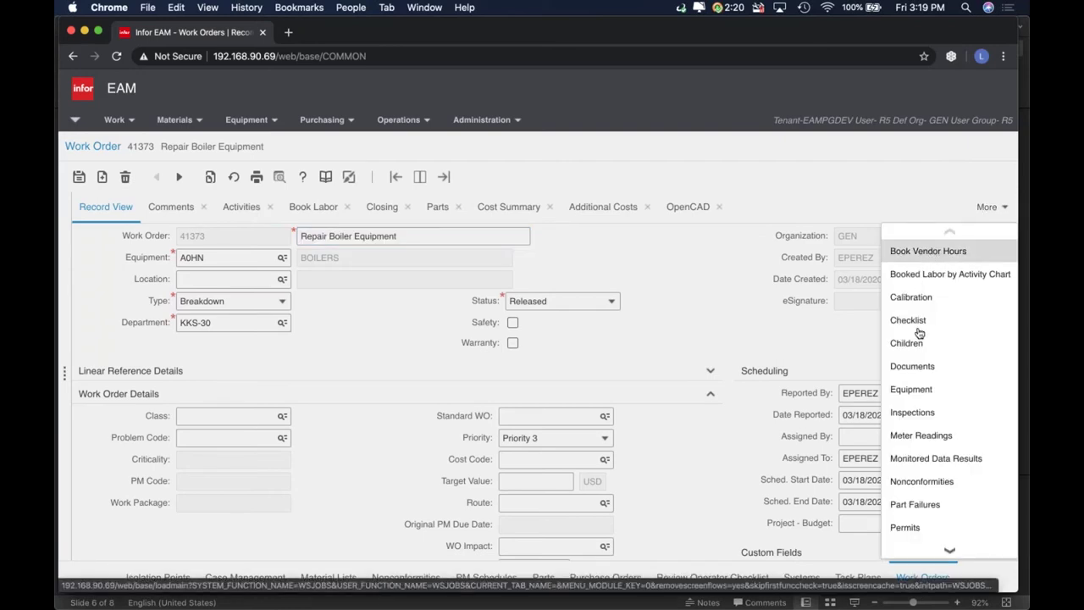
scroll(922, 423, "down", 5)
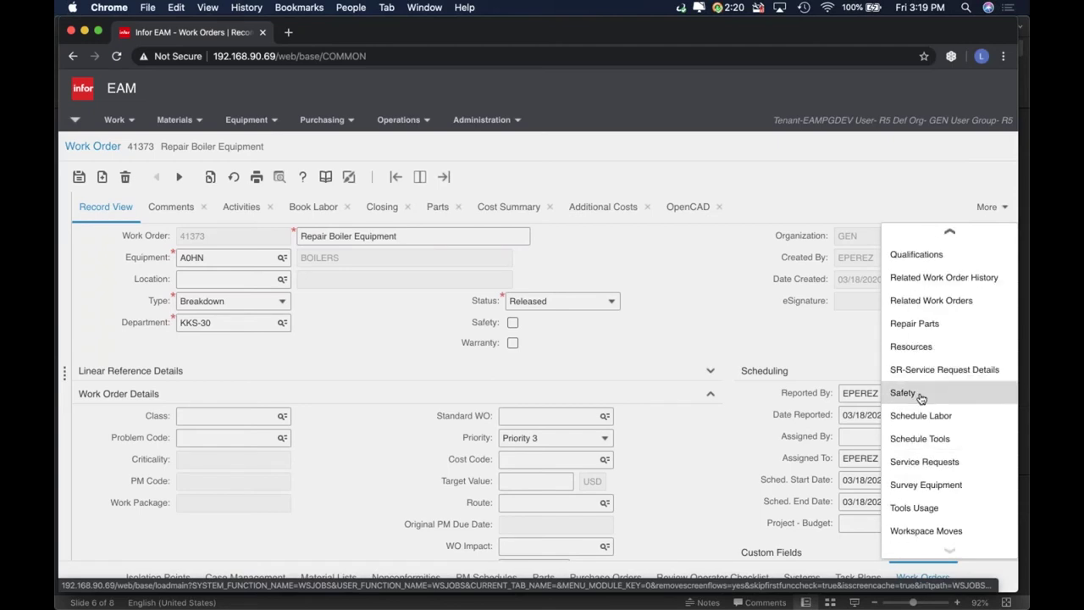
Add hazard HAZ007 with precaution PPE and timing During to the safety list, and save
left_click(922, 398)
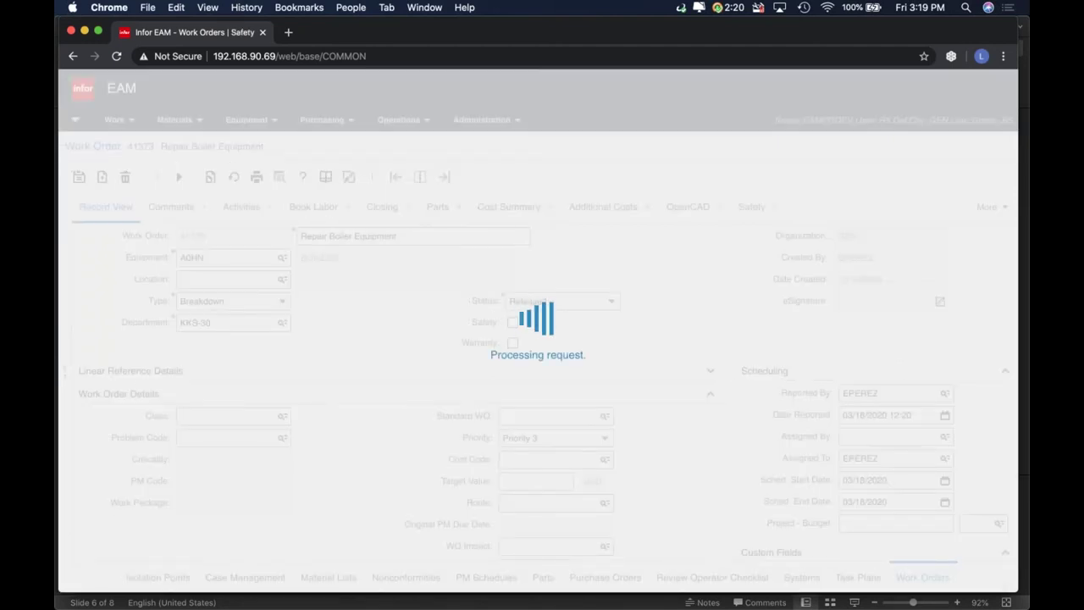
scroll(369, 341, "down", 5)
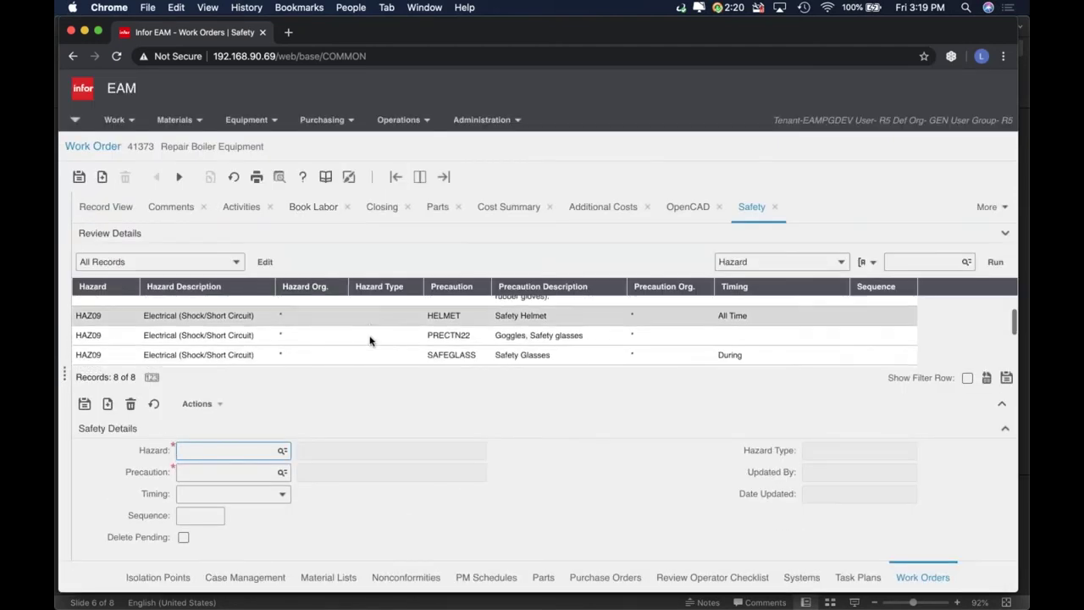
scroll(369, 341, "up", 5)
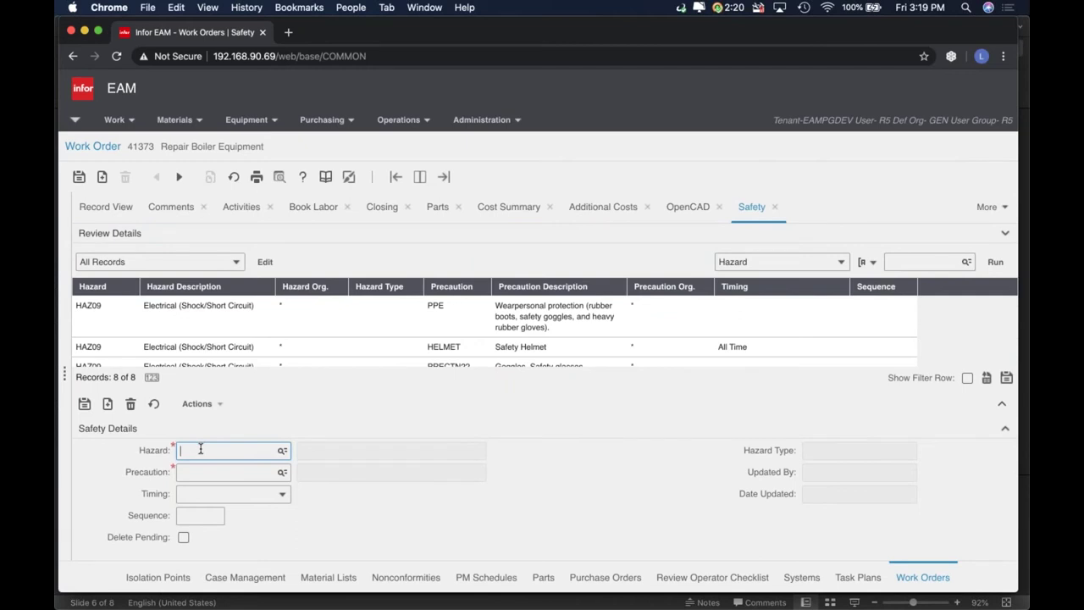
left_click(282, 449)
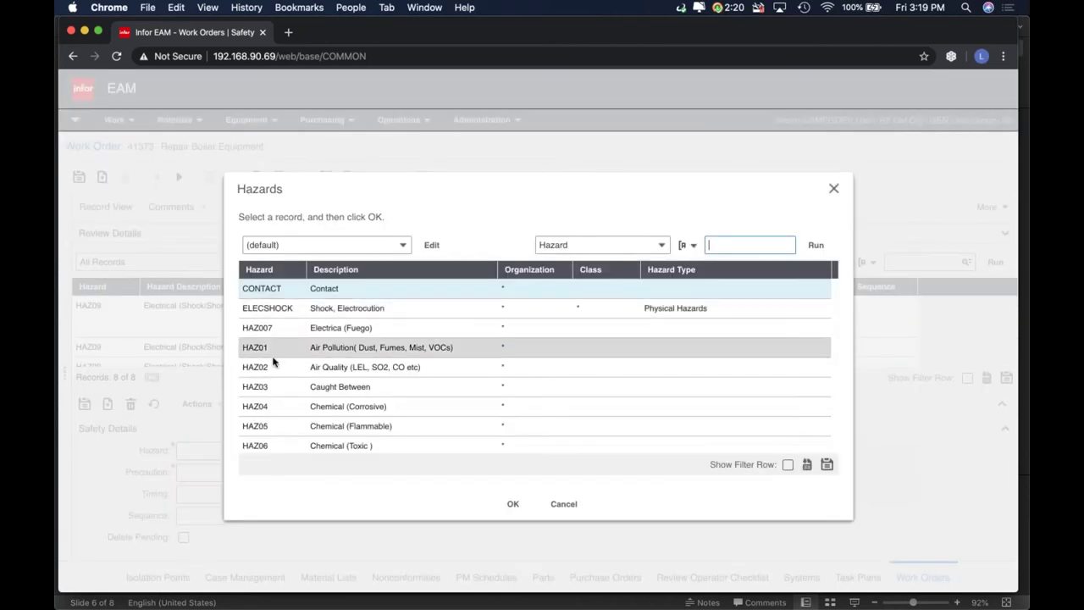
double_click(301, 332)
left_click(282, 472)
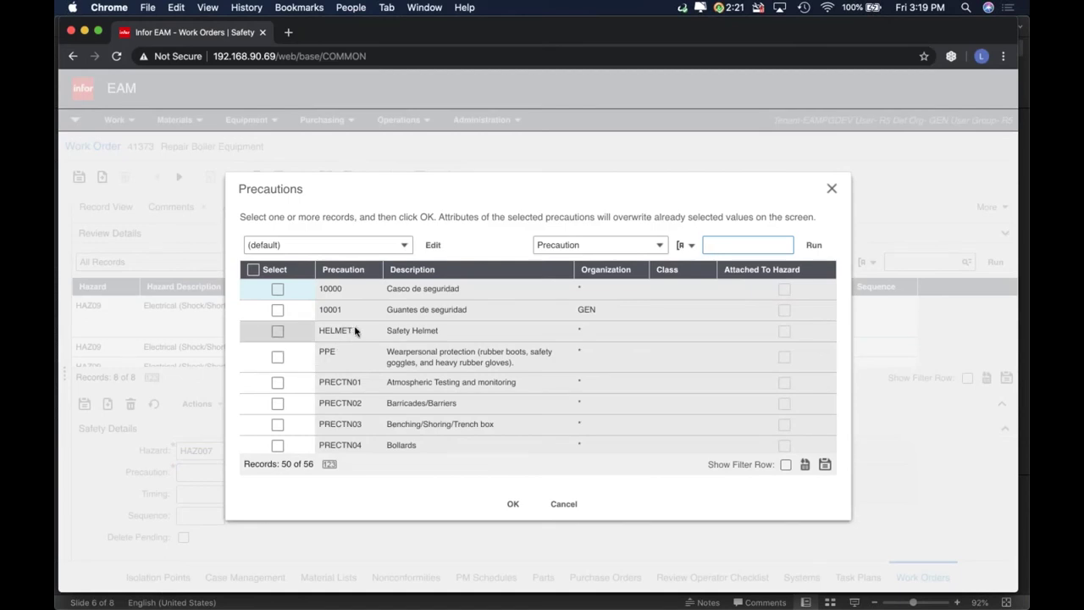
left_click(278, 357)
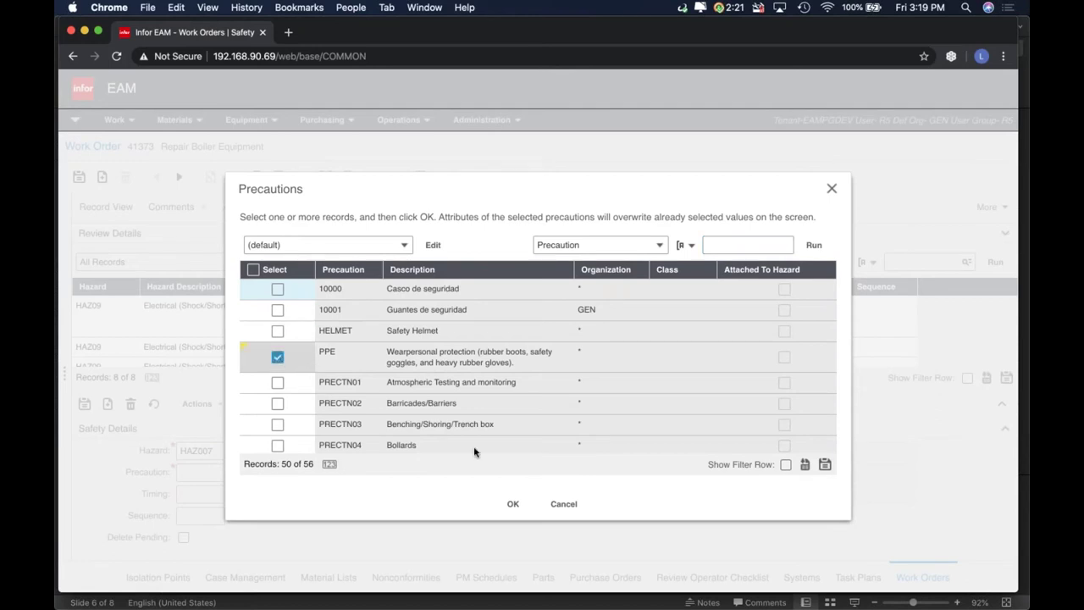
left_click(513, 504)
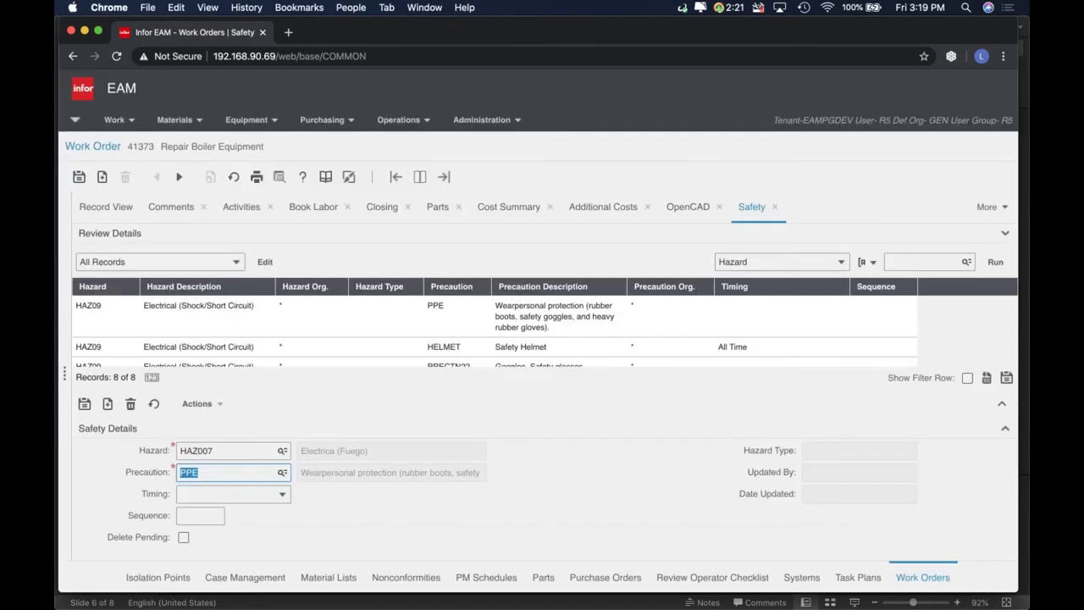
left_click(283, 494)
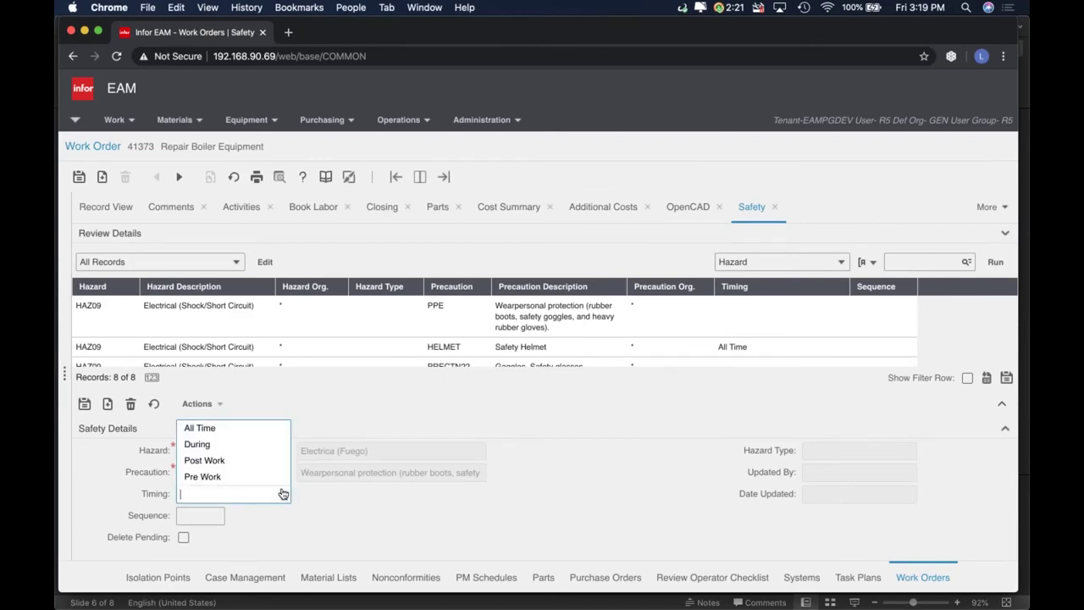
left_click(215, 445)
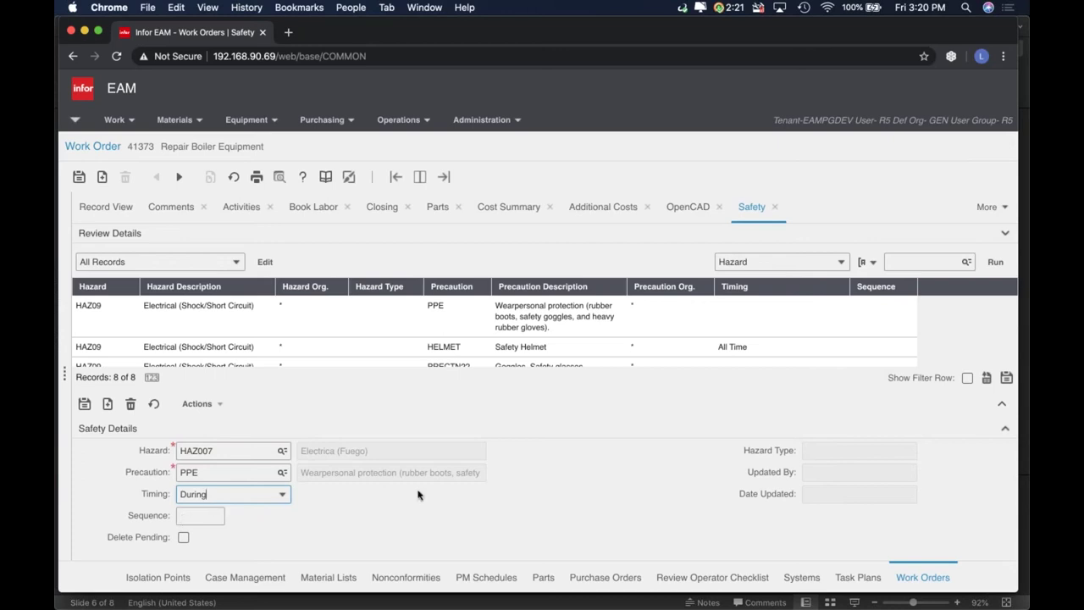
left_click(84, 405)
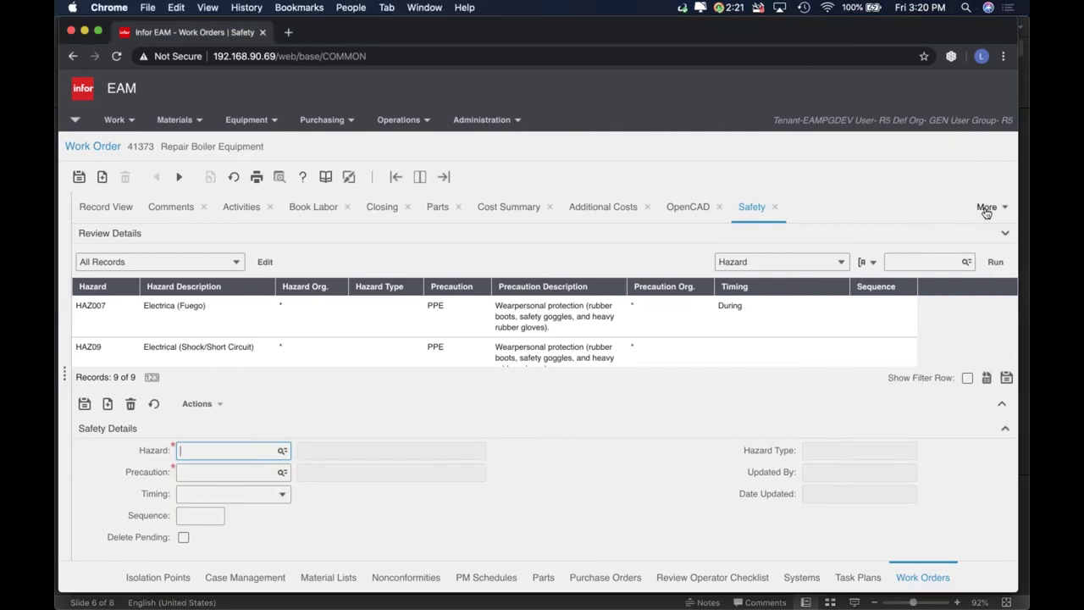
Show work order 41373's permits and select the HOT Hot Work Permit
left_click(987, 206)
scroll(925, 402, "up", 3)
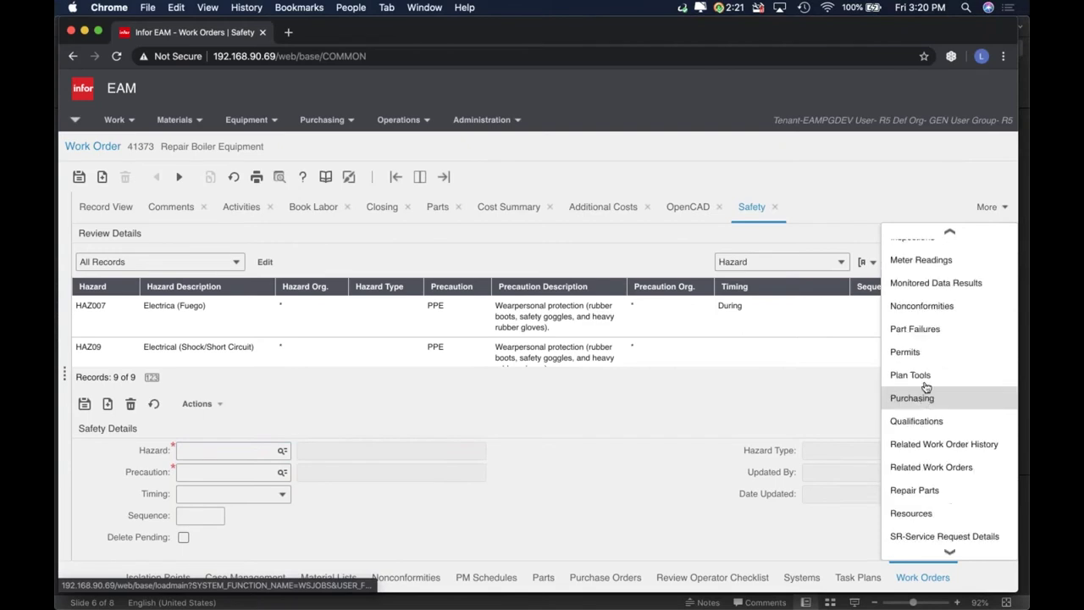
left_click(906, 351)
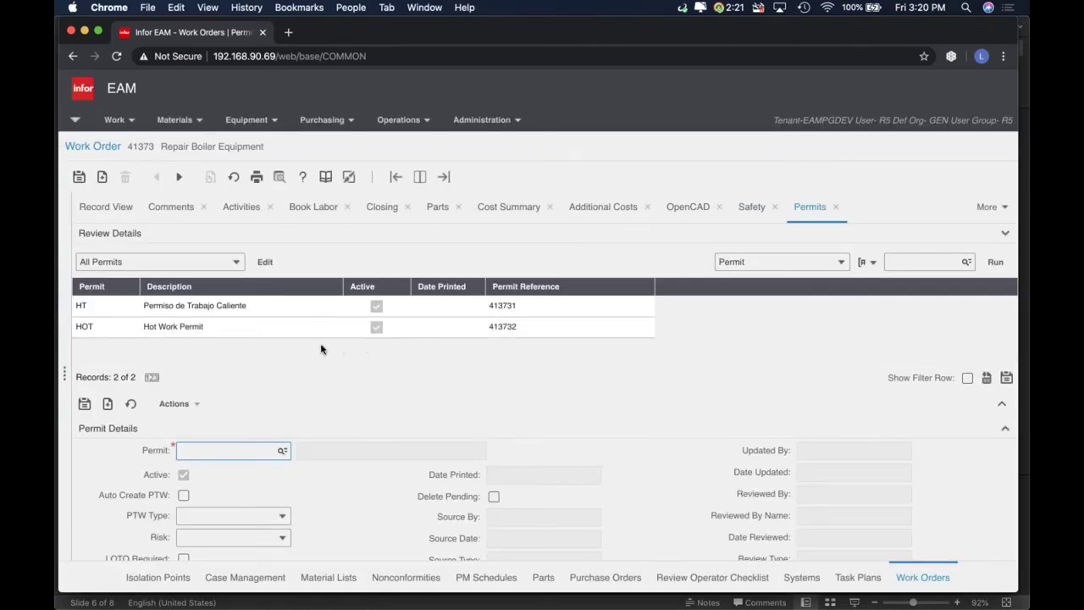
left_click(309, 336)
Review the Hot Work Permit details, pointing out its Red risk and linked PTW 10013
scroll(321, 474, "down", 1)
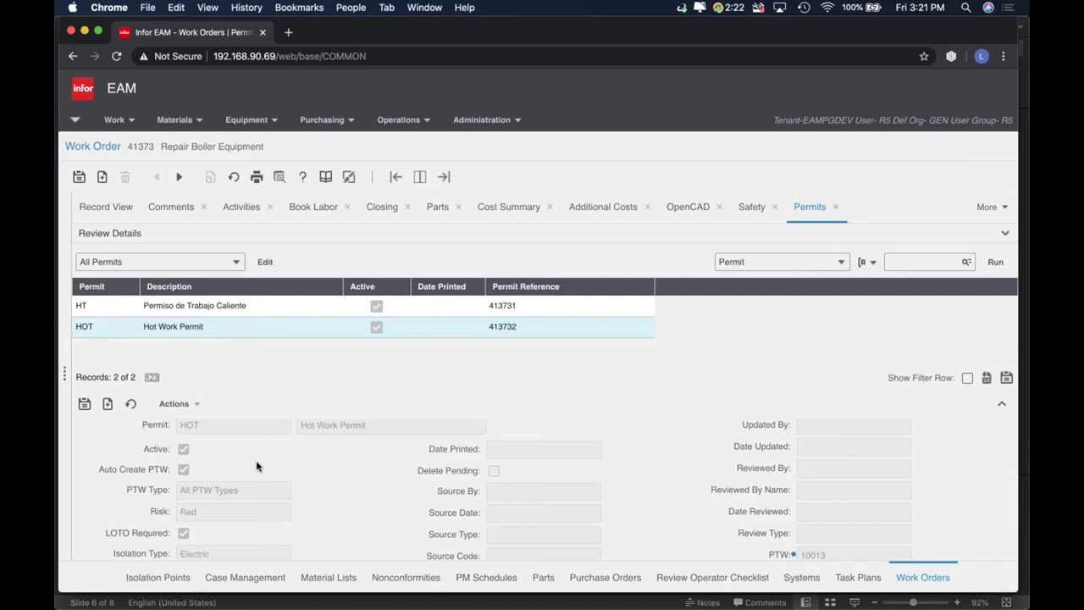
scroll(257, 465, "down", 1)
double_click(190, 475)
scroll(189, 465, "up", 2)
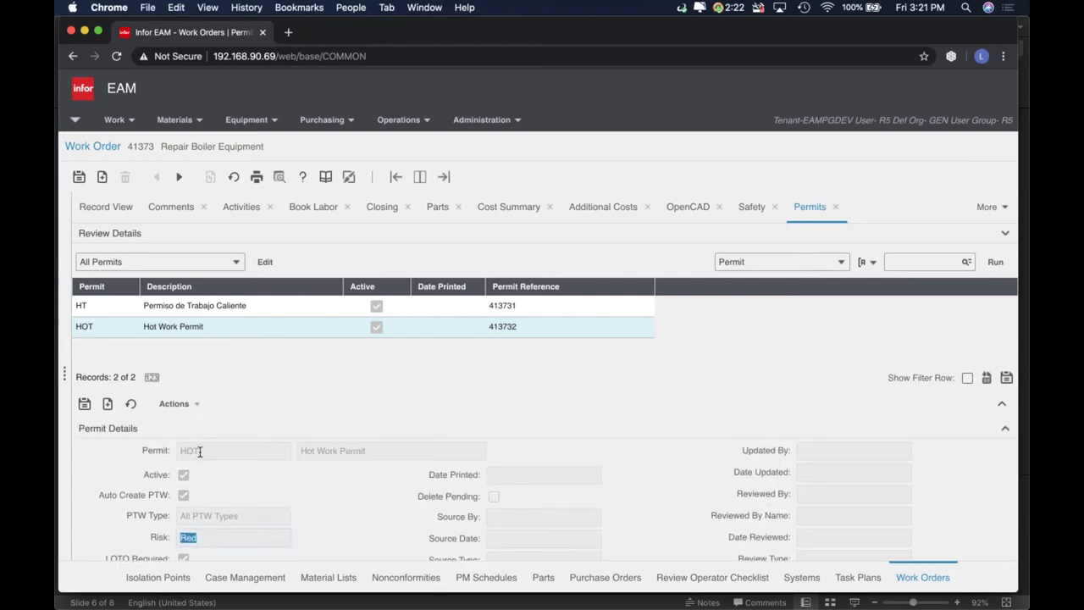
scroll(208, 492, "down", 3)
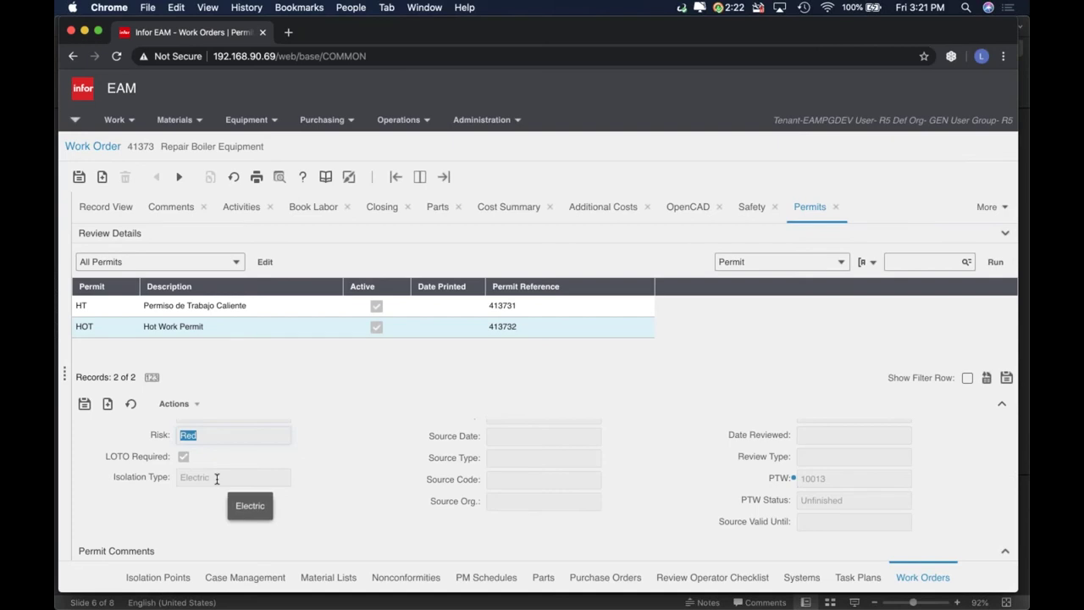
scroll(481, 481, "up", 3)
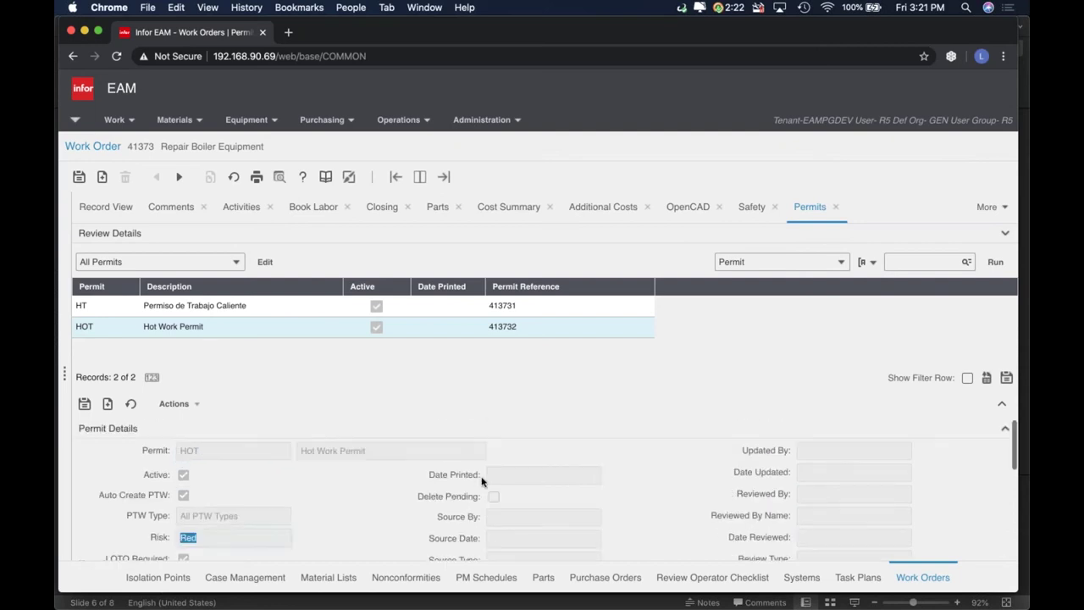
scroll(482, 481, "down", 3)
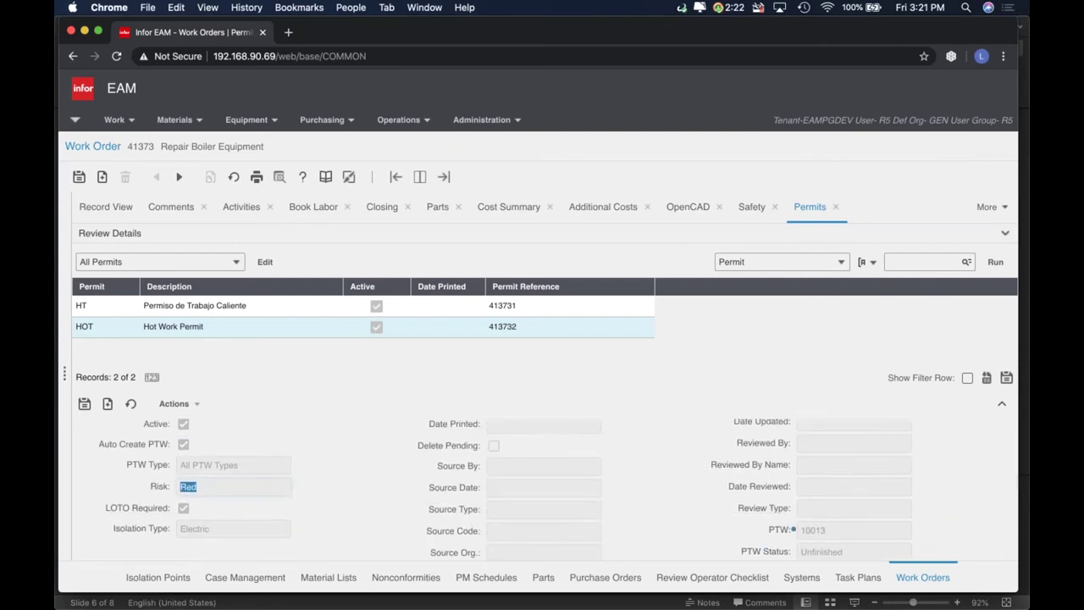
scroll(481, 481, "down", 4)
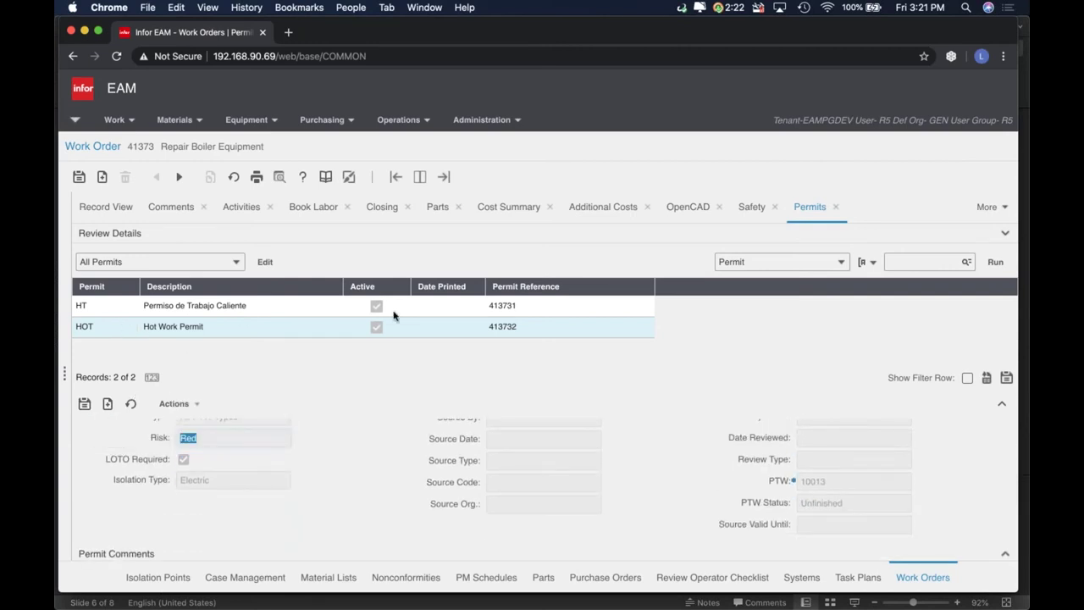
double_click(829, 480)
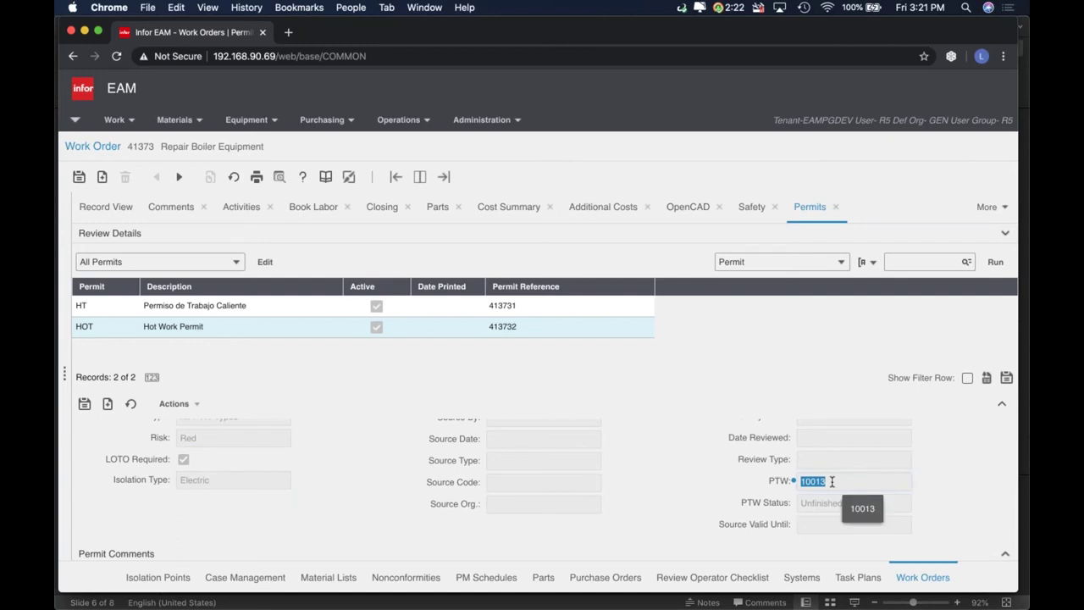
left_click(832, 481)
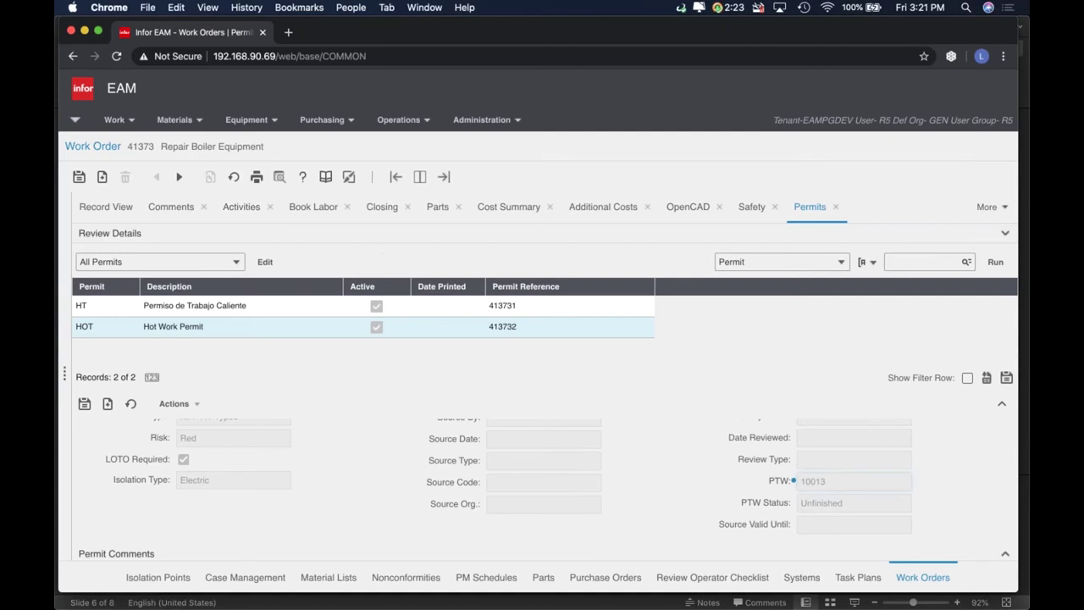
Search the Permit to Work records for 10013 and open it, noting equipment A0HN
left_click(116, 123)
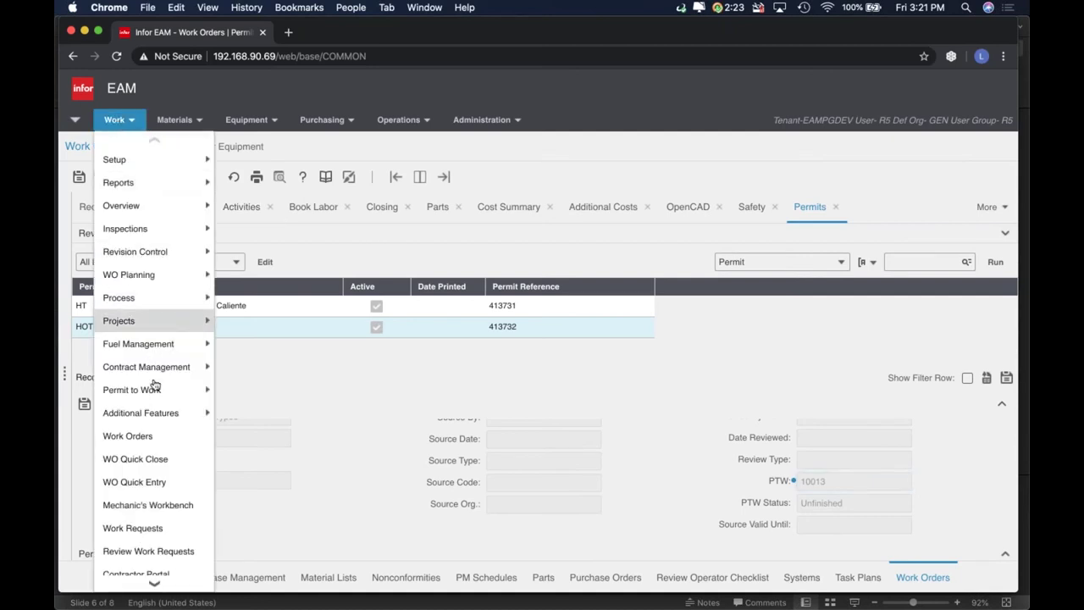
mouse_move(162, 392)
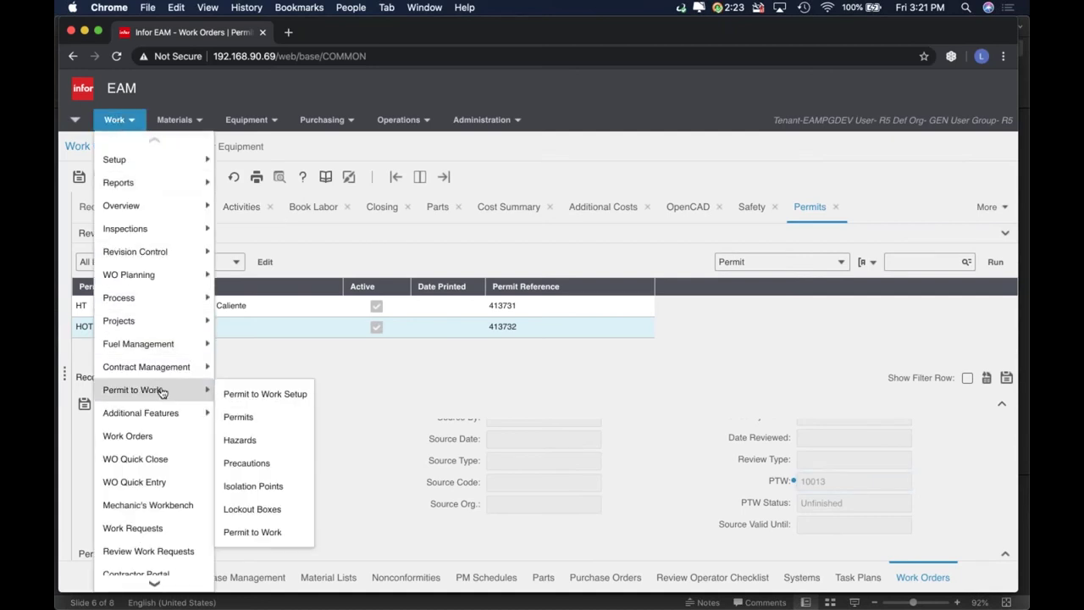
left_click(264, 533)
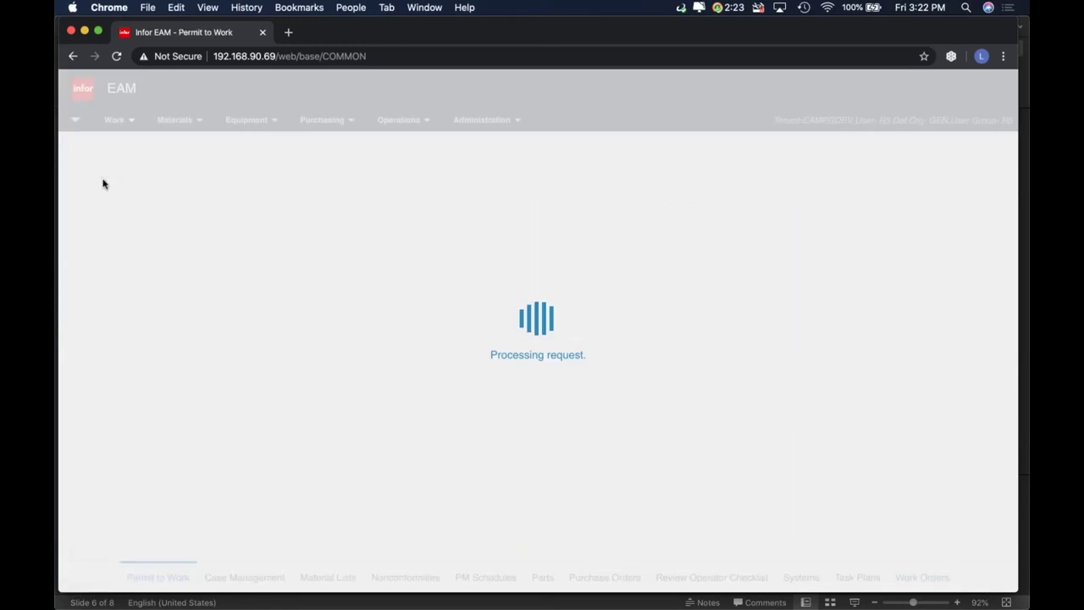
left_click(134, 207)
type("10013")
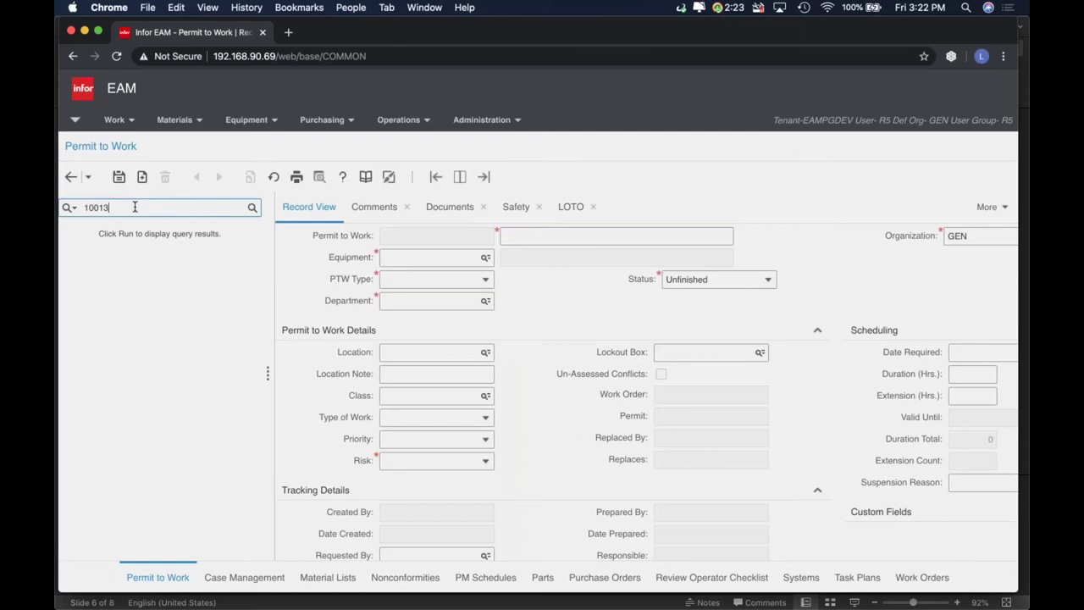
key("Return")
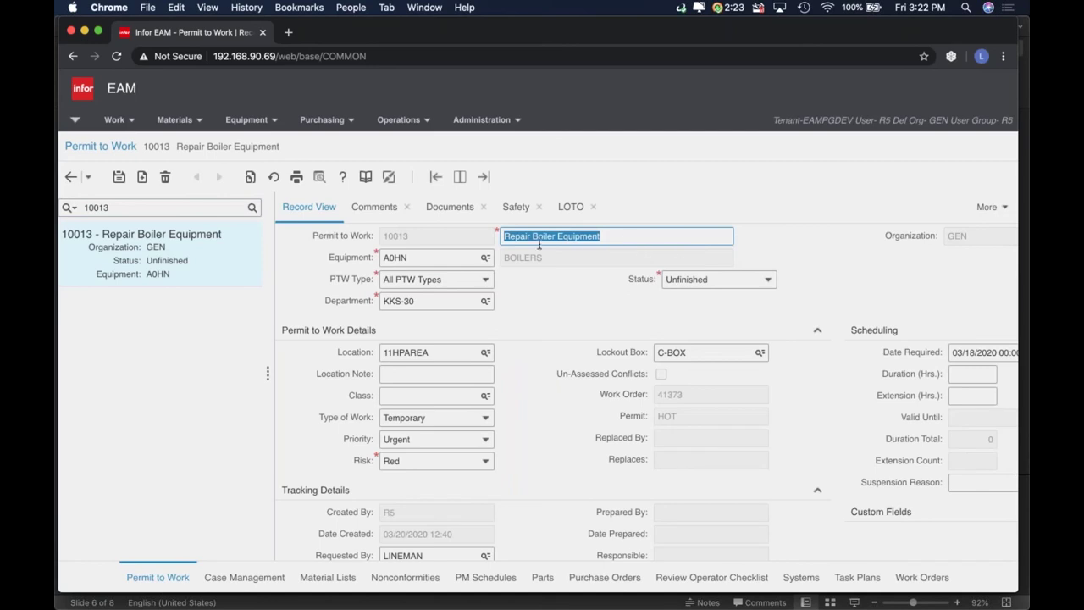
left_click(412, 260)
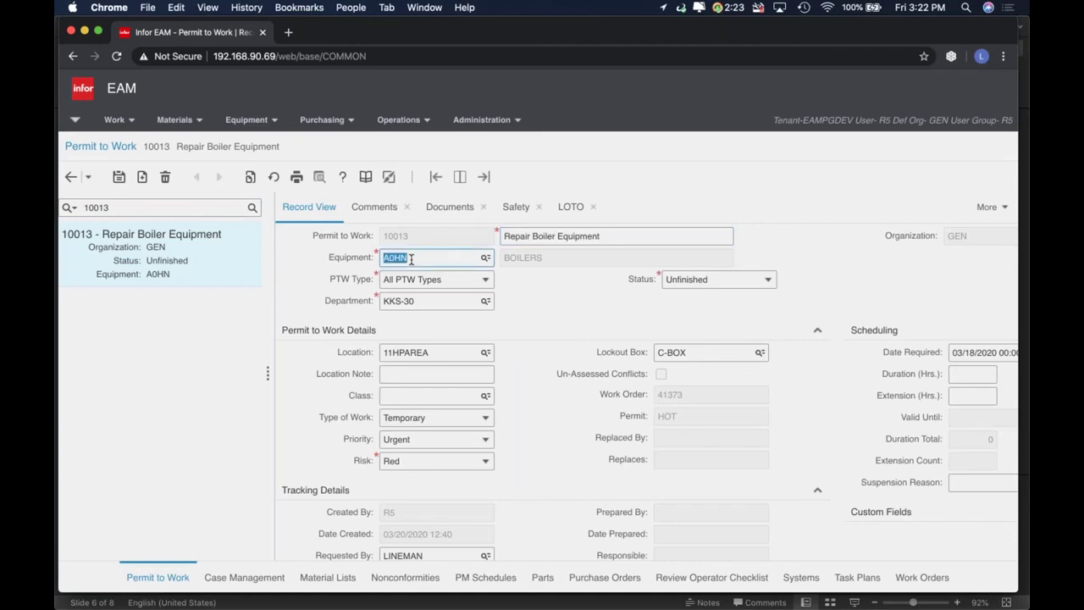
left_click(548, 295)
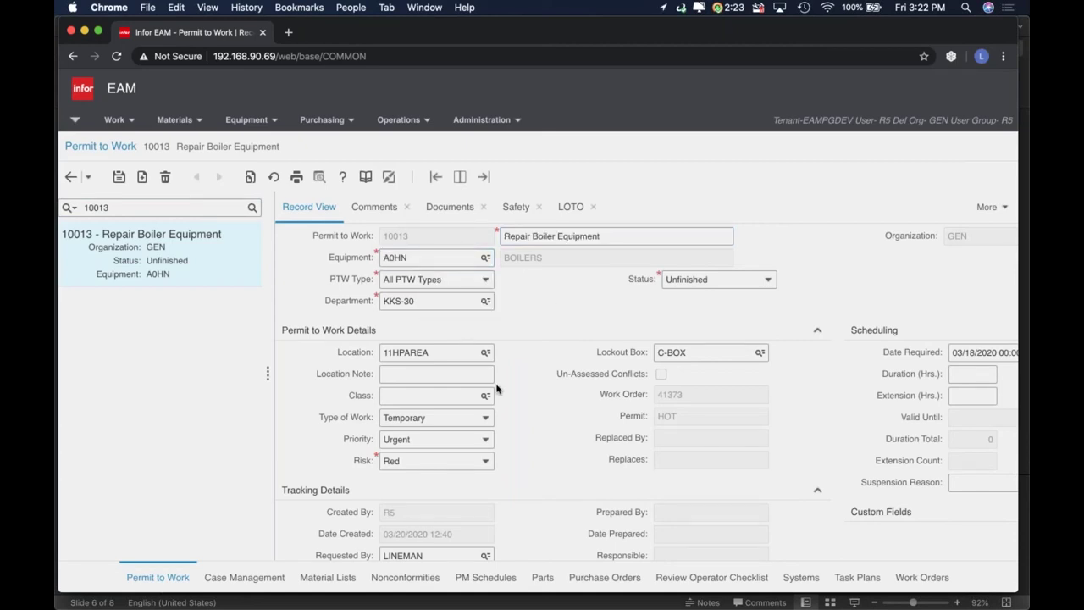
scroll(496, 389, "down", 2)
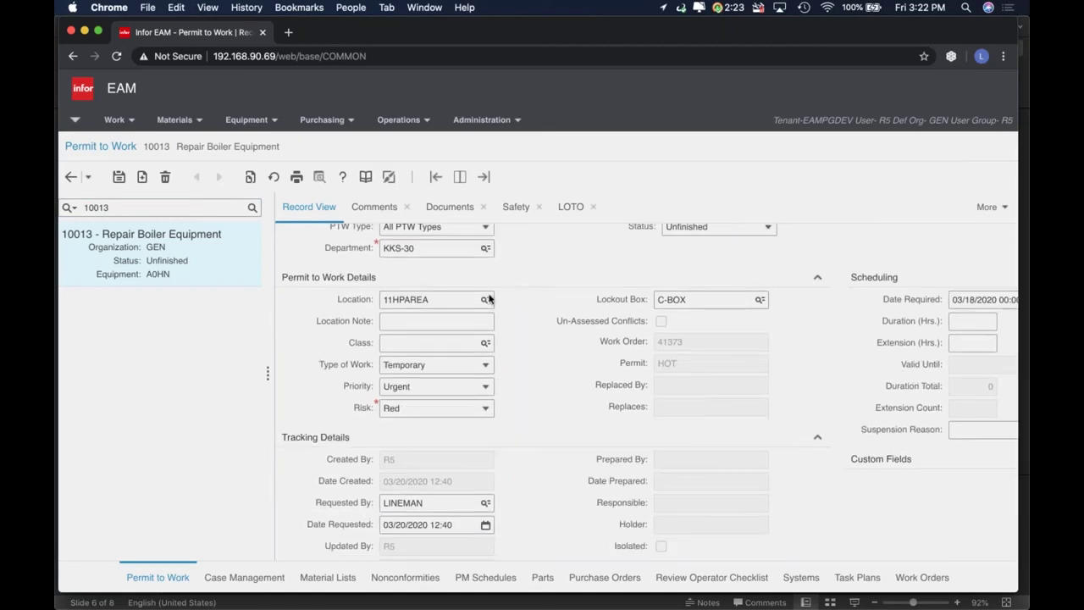
Review LOTO step 2's details, including its Number of Tags value of 2
left_click(488, 367)
left_click(533, 377)
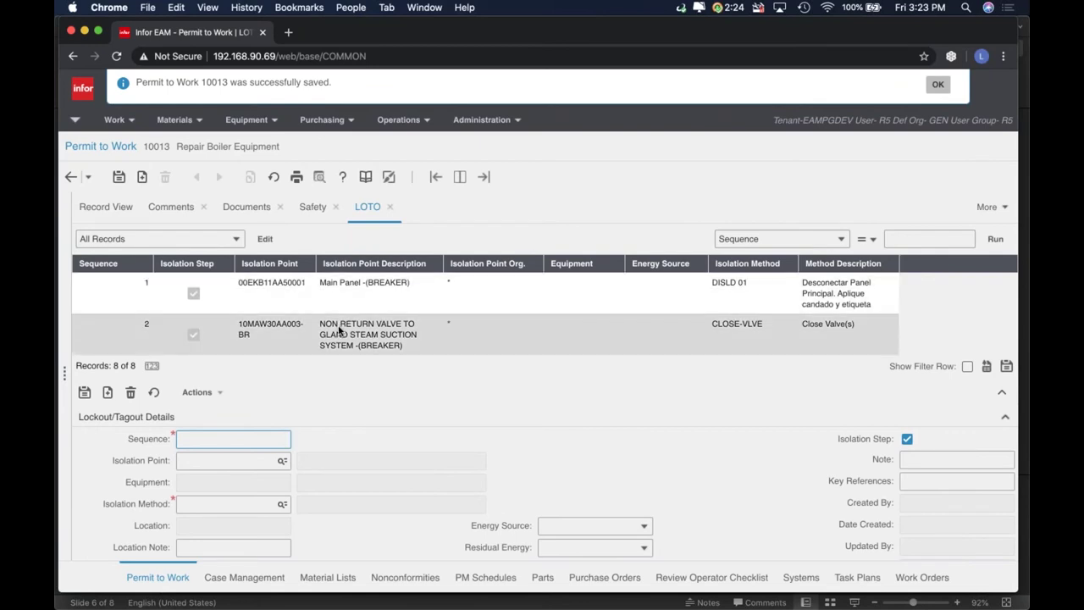
scroll(339, 330, "down", 5)
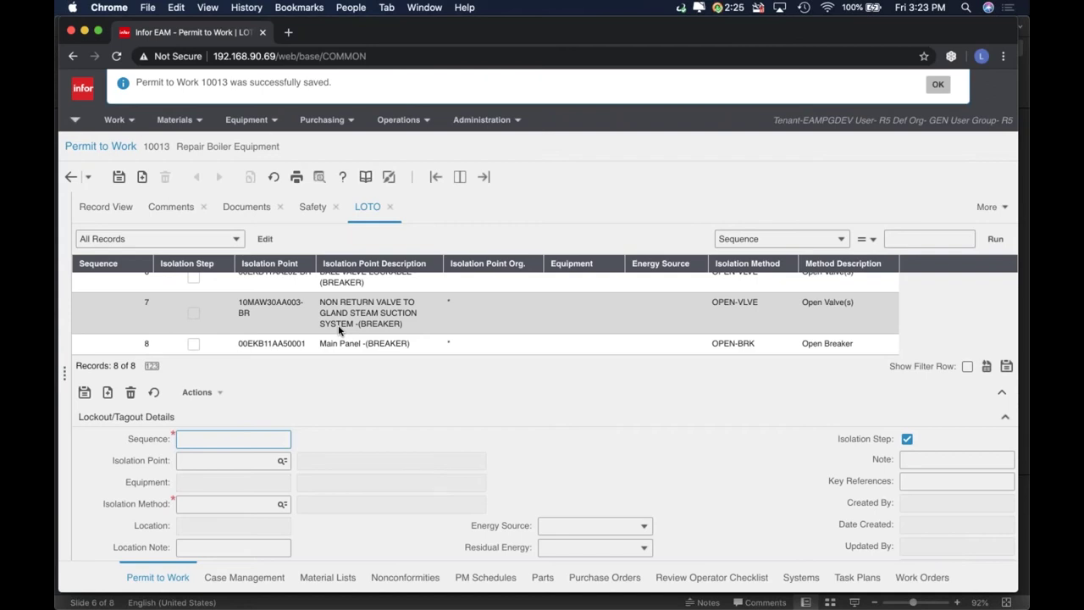
scroll(356, 309, "up", 5)
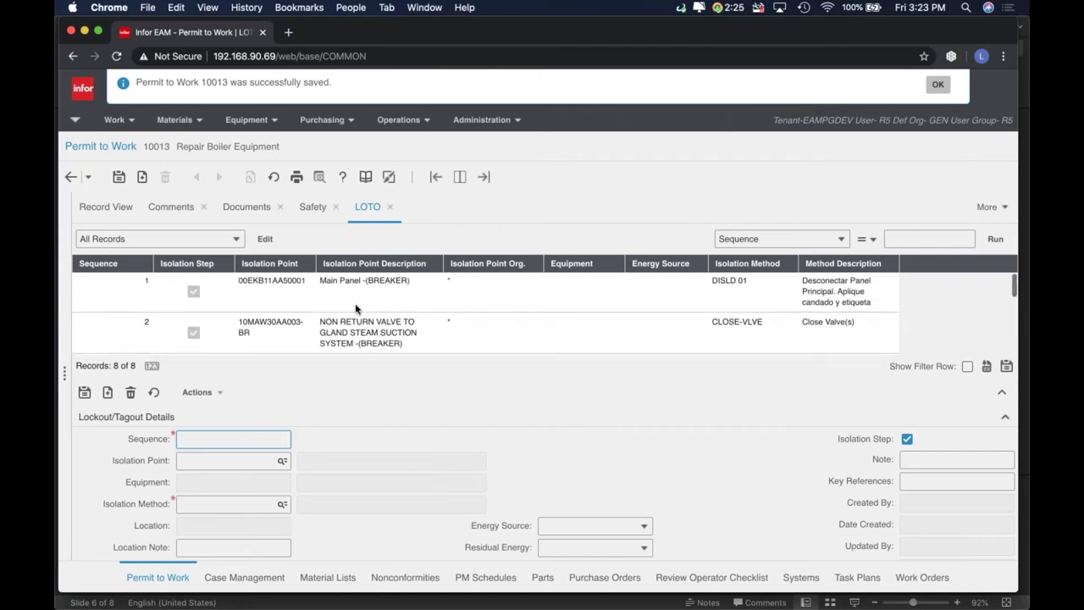
left_click(316, 343)
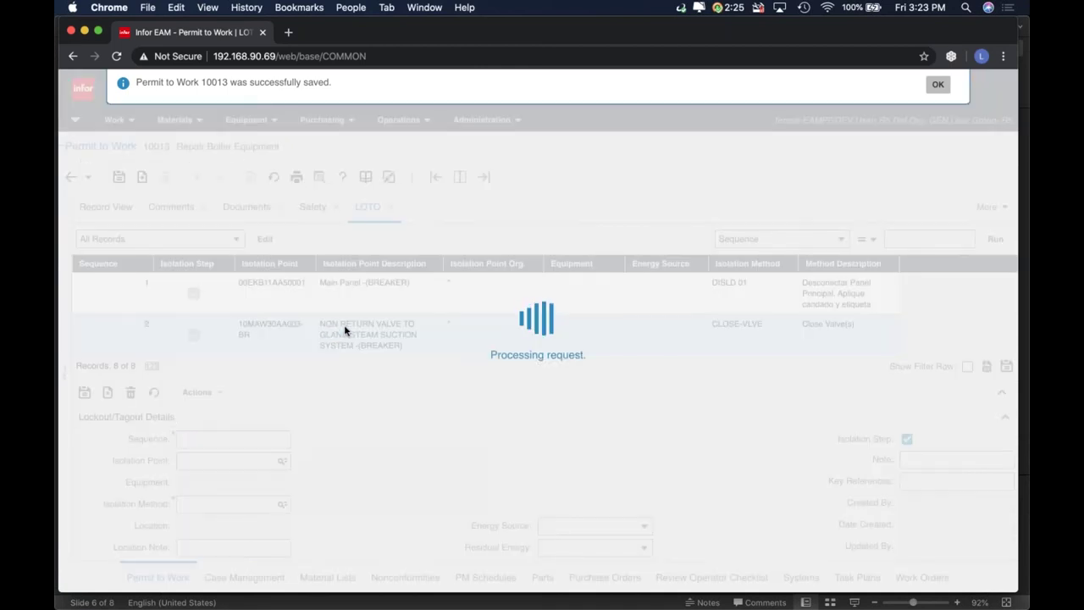
scroll(323, 468, "down", 1)
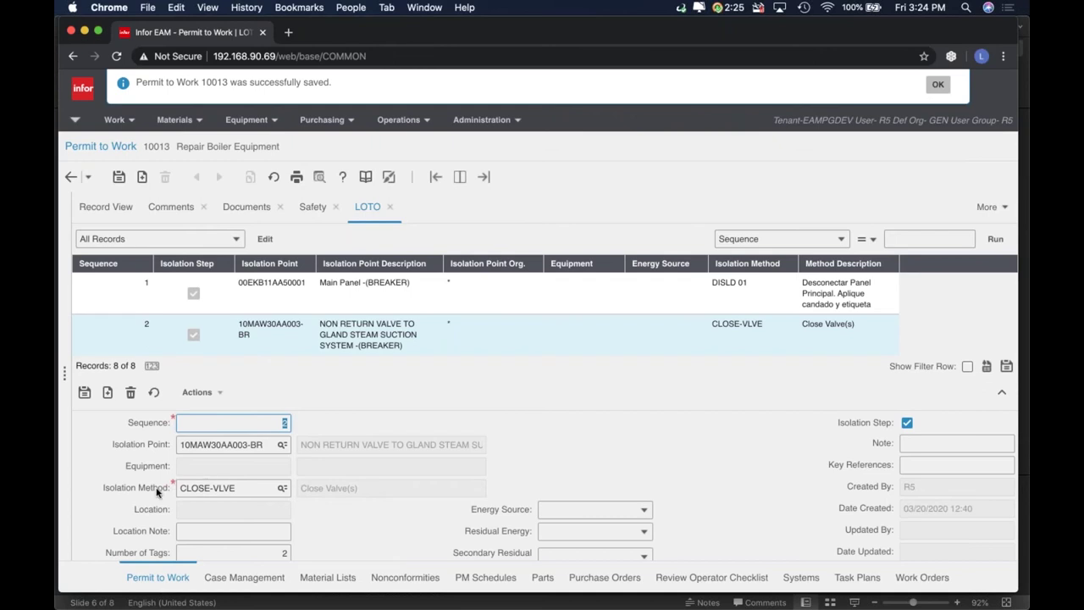
scroll(254, 520, "down", 1)
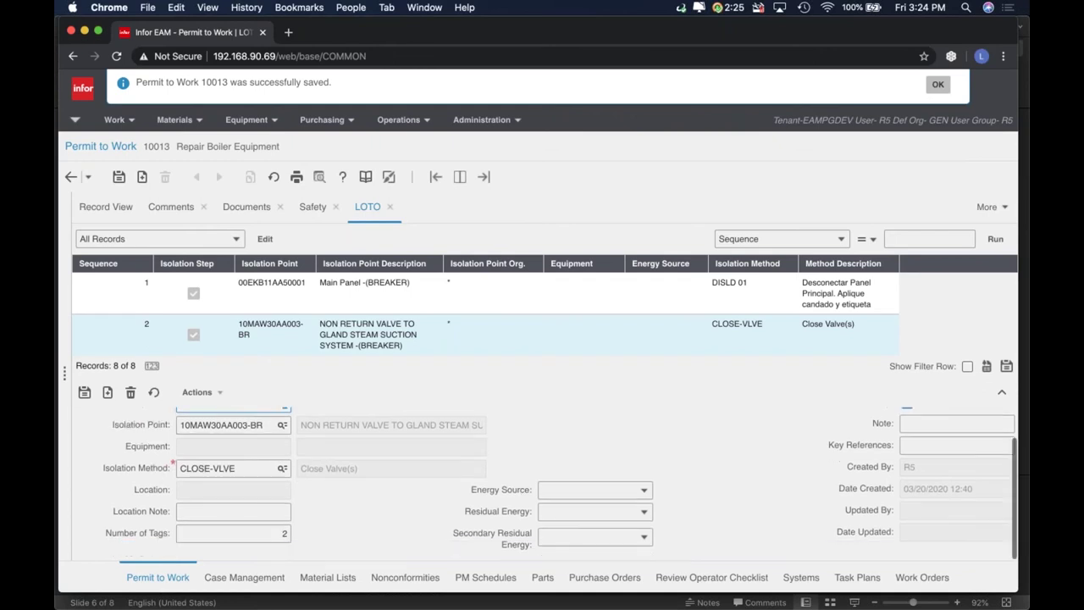
left_click(272, 533)
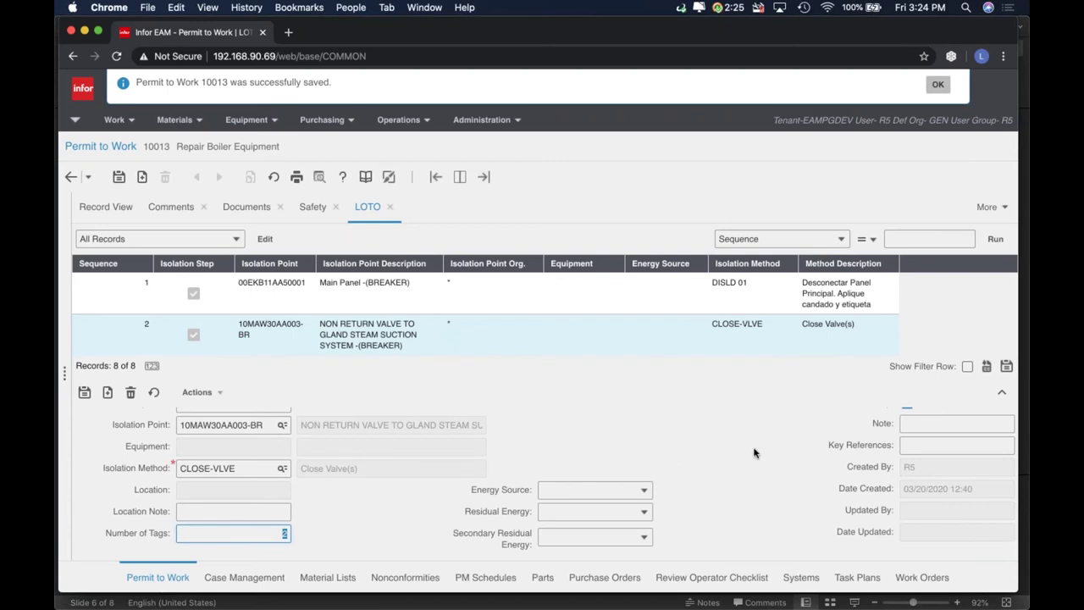
Review the details of LOTO step 6, opening the lockable ball valve
scroll(753, 454, "up", 1)
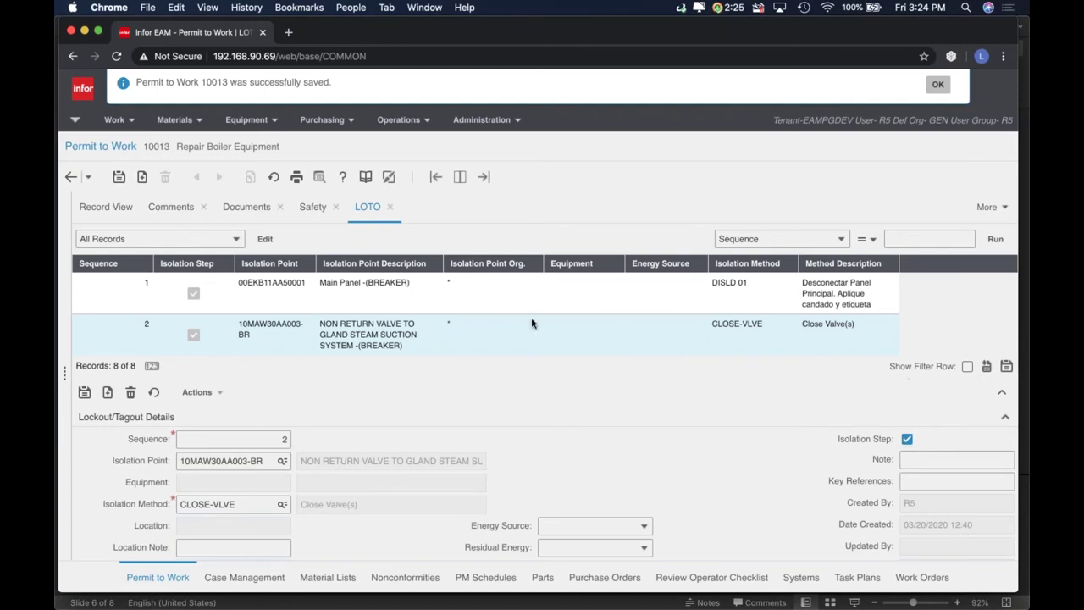
scroll(532, 323, "down", 2)
scroll(532, 323, "up", 2)
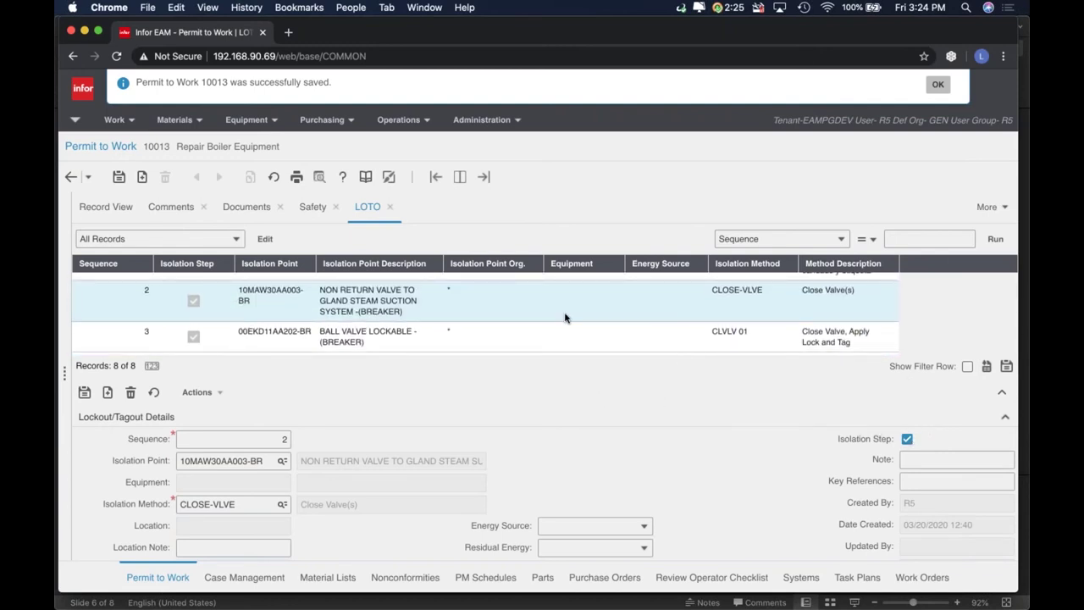
scroll(542, 309, "down", 3)
left_click(499, 305)
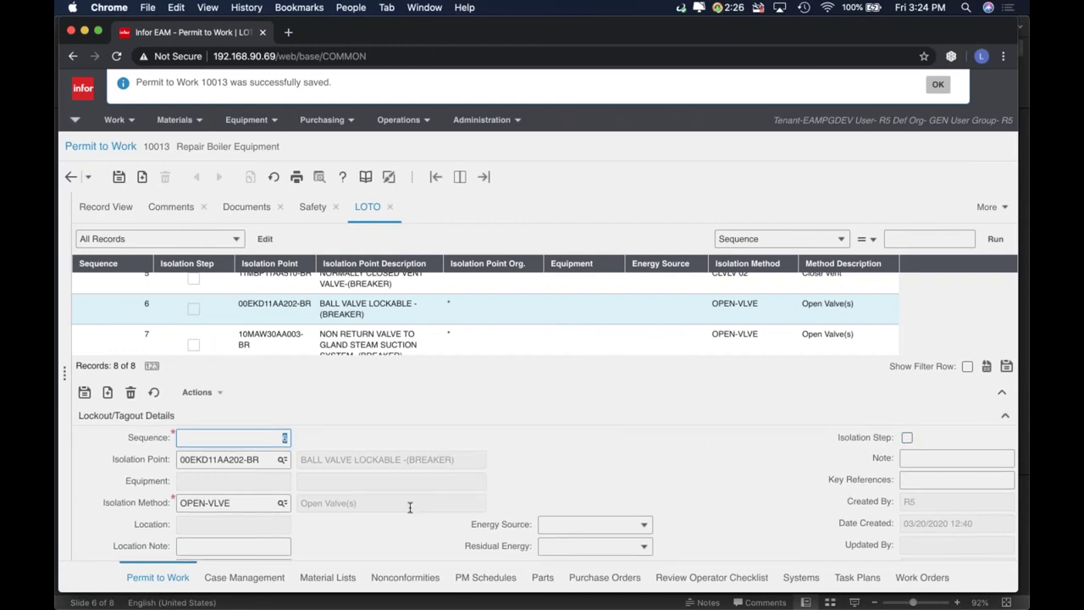
scroll(410, 507, "down", 1)
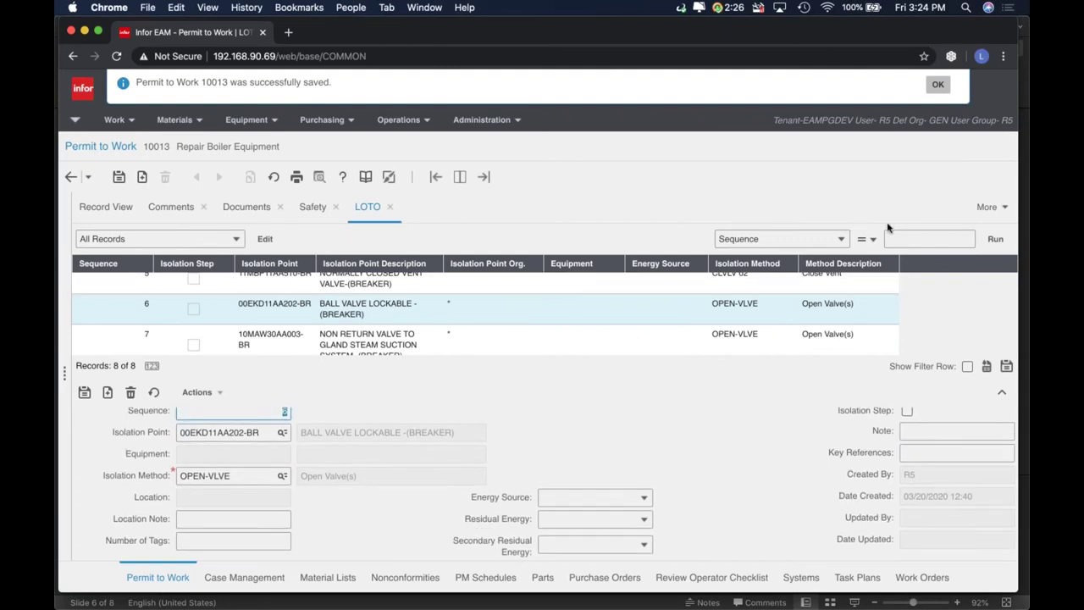
left_click(987, 209)
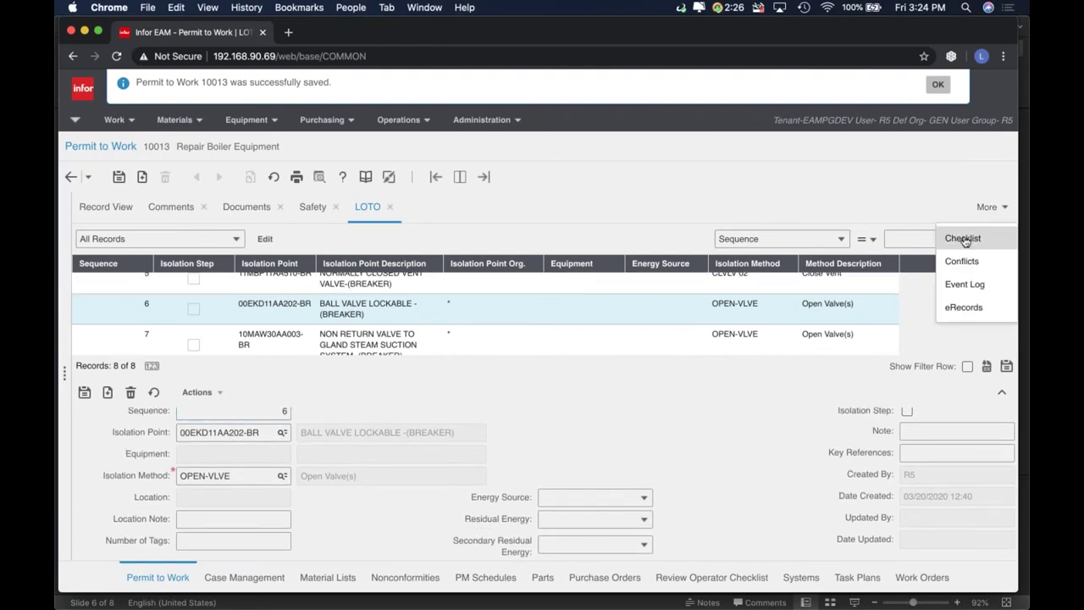
Mark the Close Valve(s) valve-clean item Completed with note 'All good', save, and return to record details
left_click(963, 239)
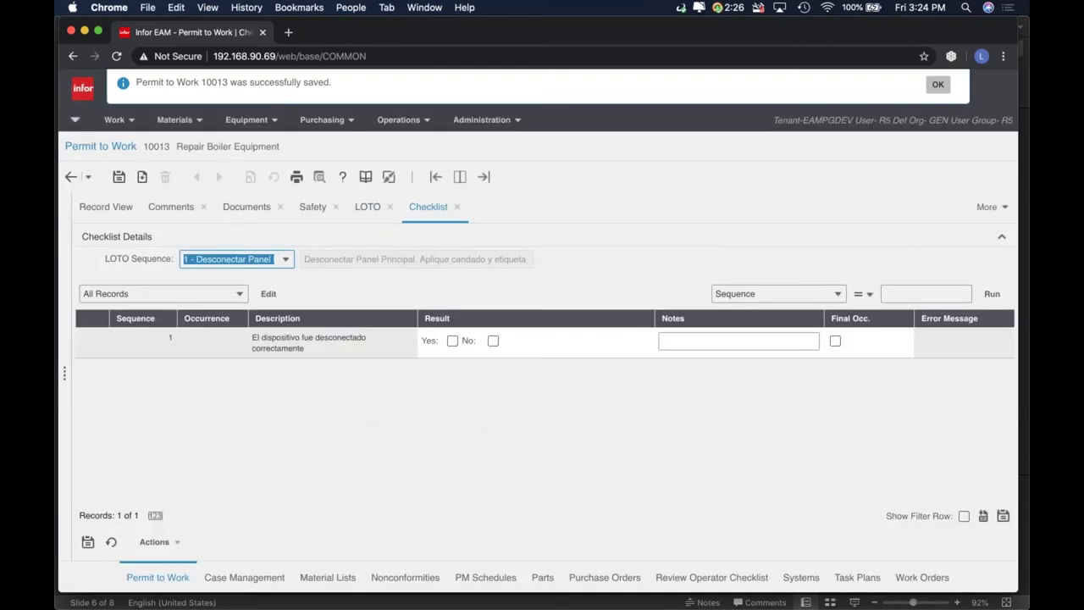
left_click(283, 260)
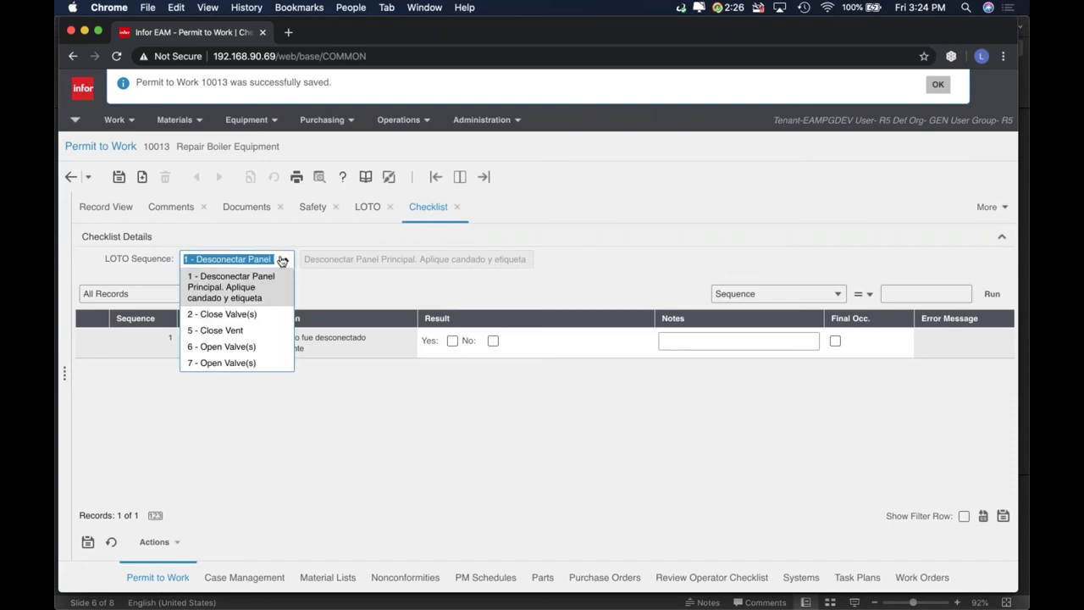
left_click(231, 317)
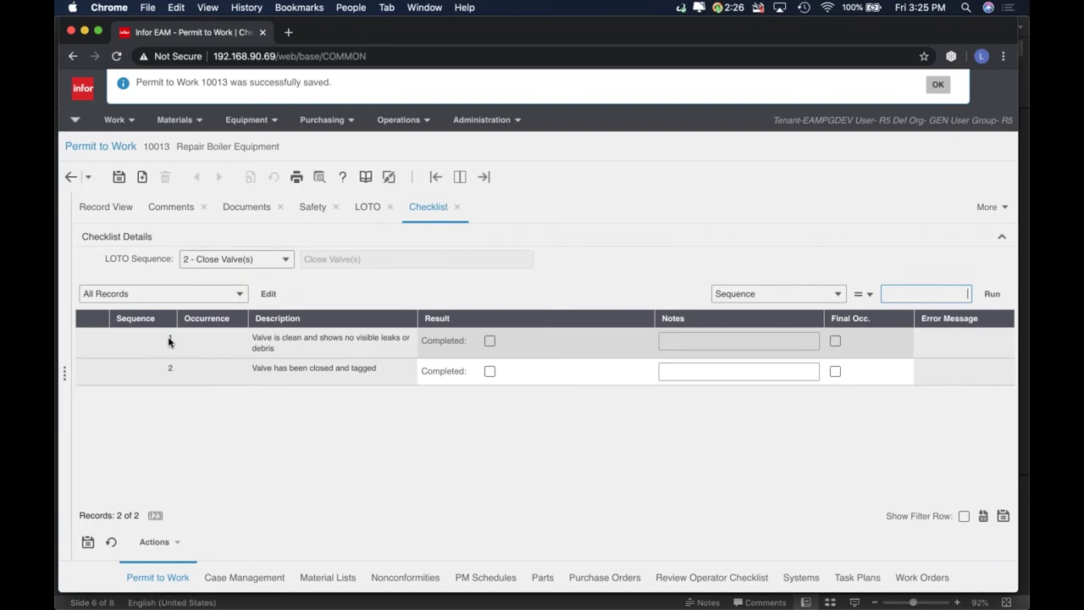
left_click(490, 342)
left_click(684, 341)
type("All good")
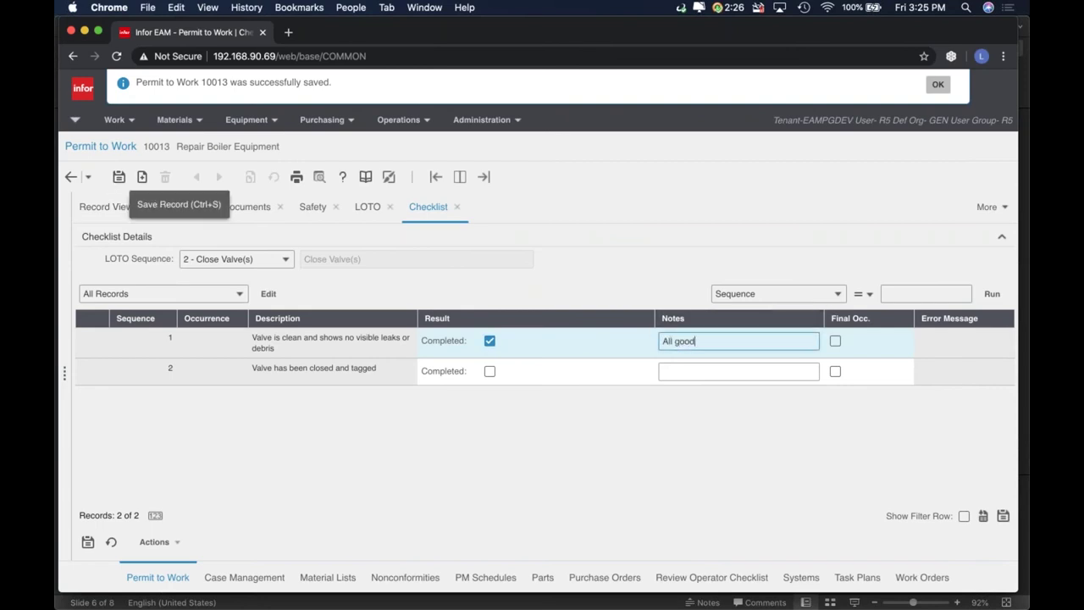
left_click(87, 541)
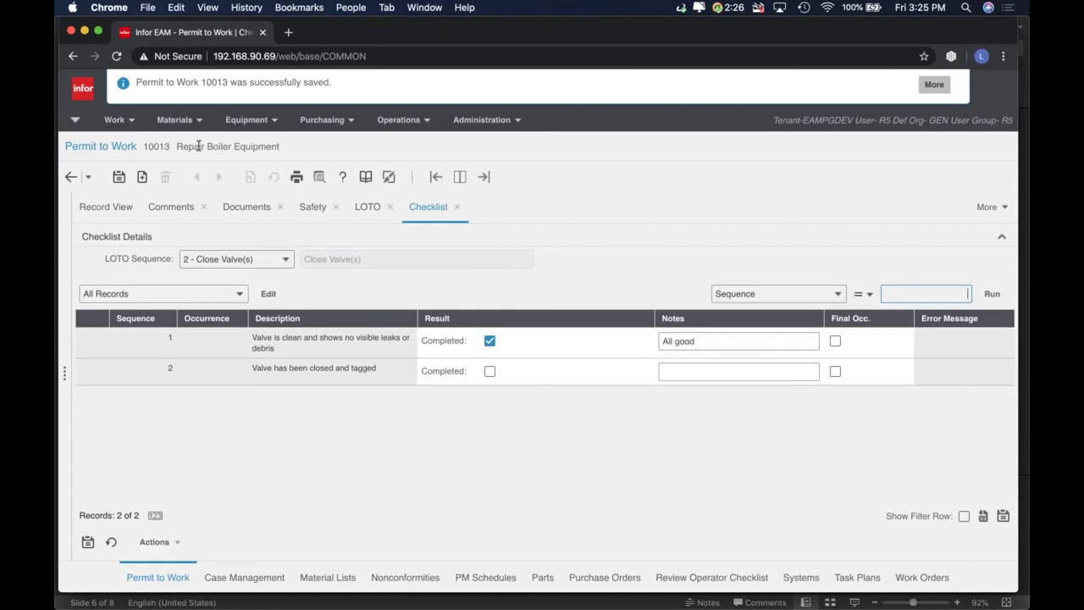
left_click(119, 212)
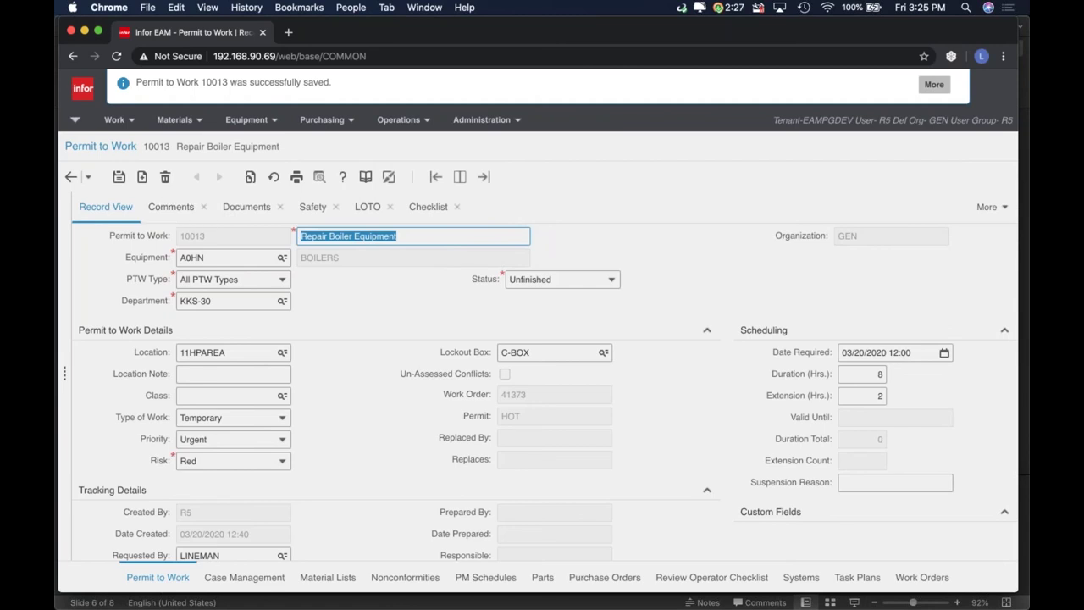
Check permit 10013's status options, keep it Unfinished, and show its actions menu
left_click(611, 280)
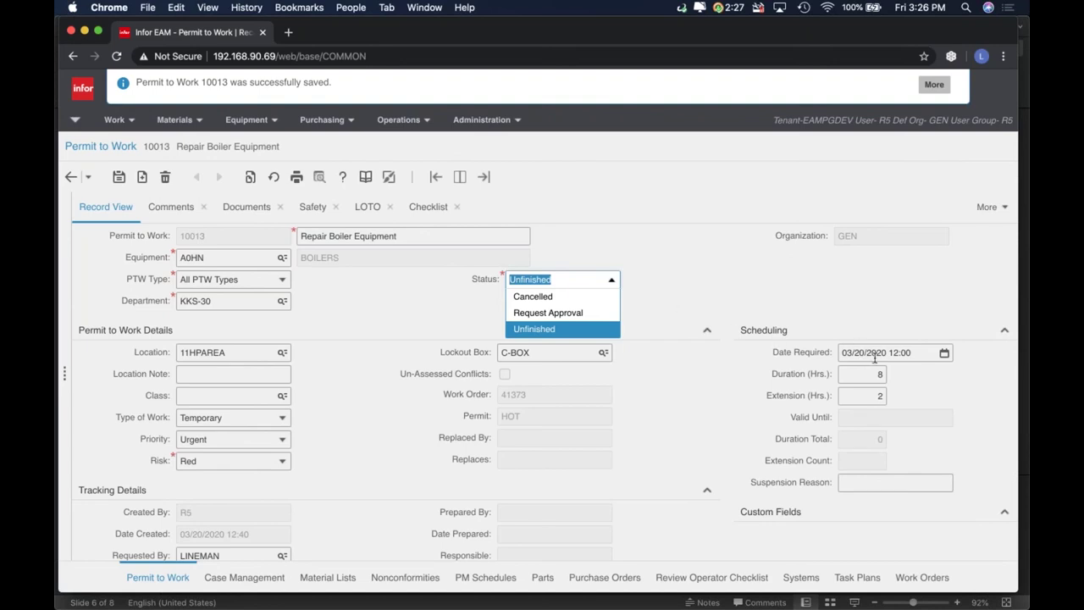
left_click(637, 308)
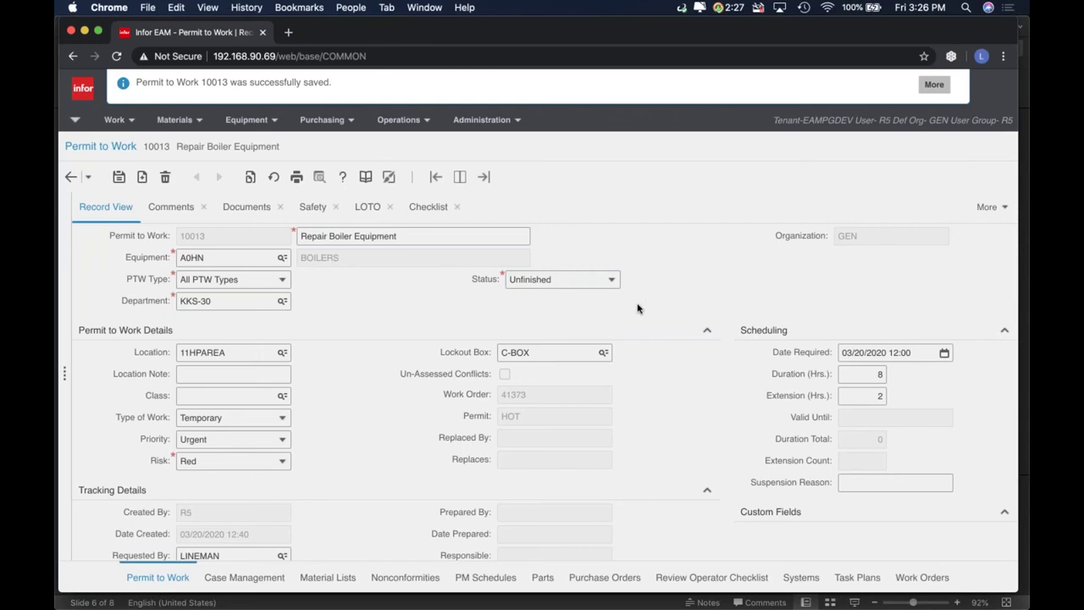
right_click(639, 307)
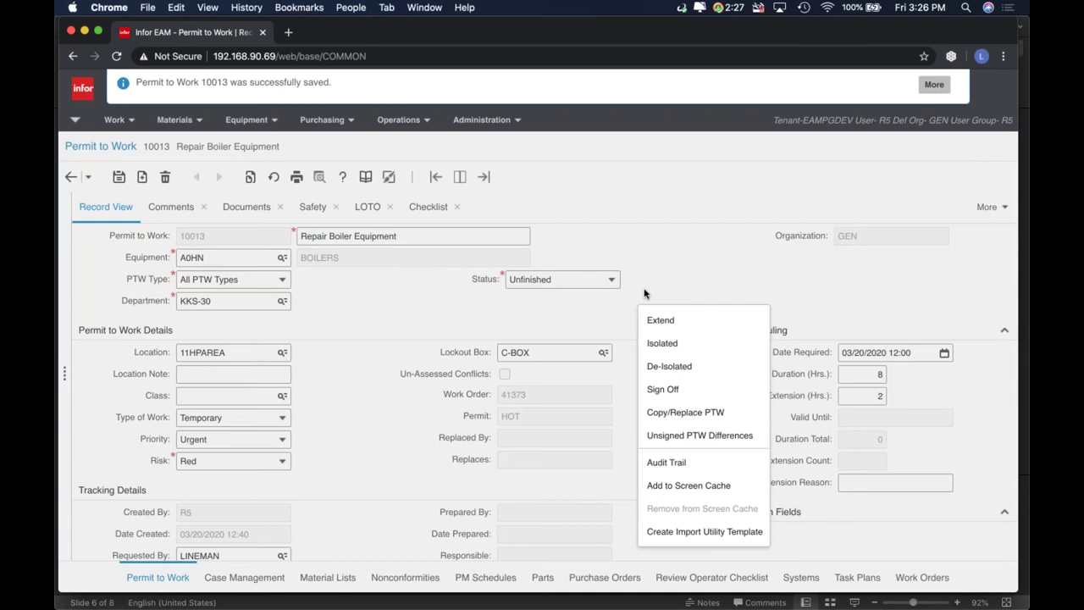
Start the Isolated action, cancel its eSignature request, and bring the permit's actions menu back
left_click(662, 347)
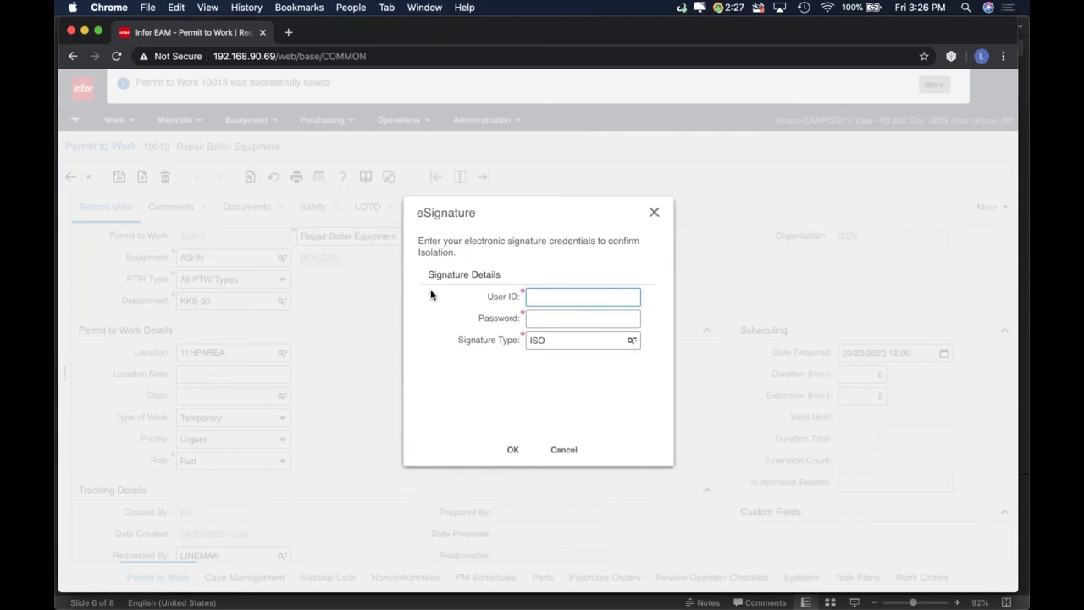
left_click(559, 456)
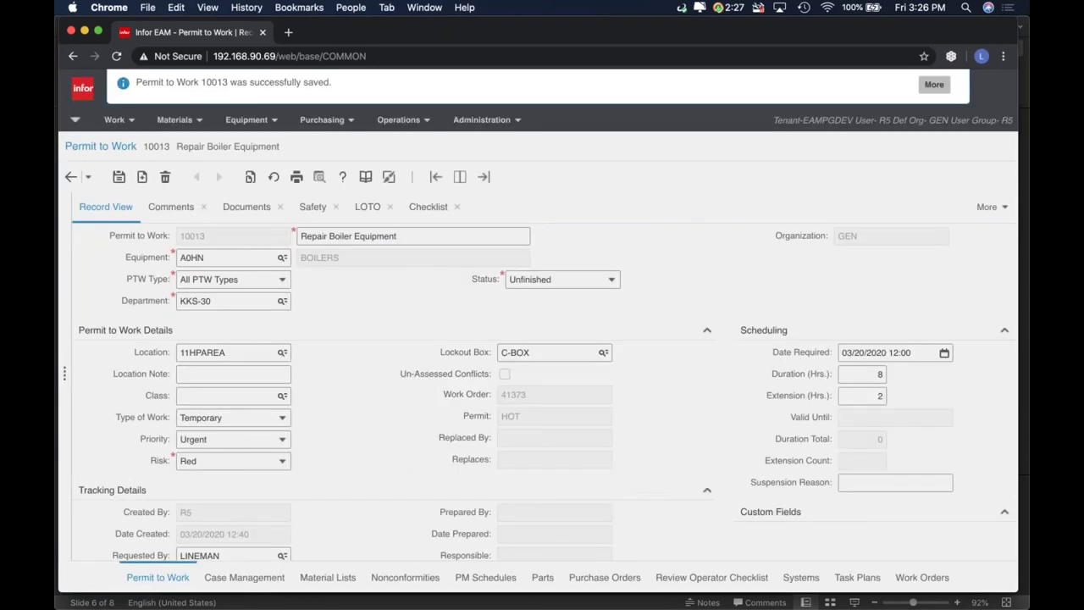
right_click(644, 302)
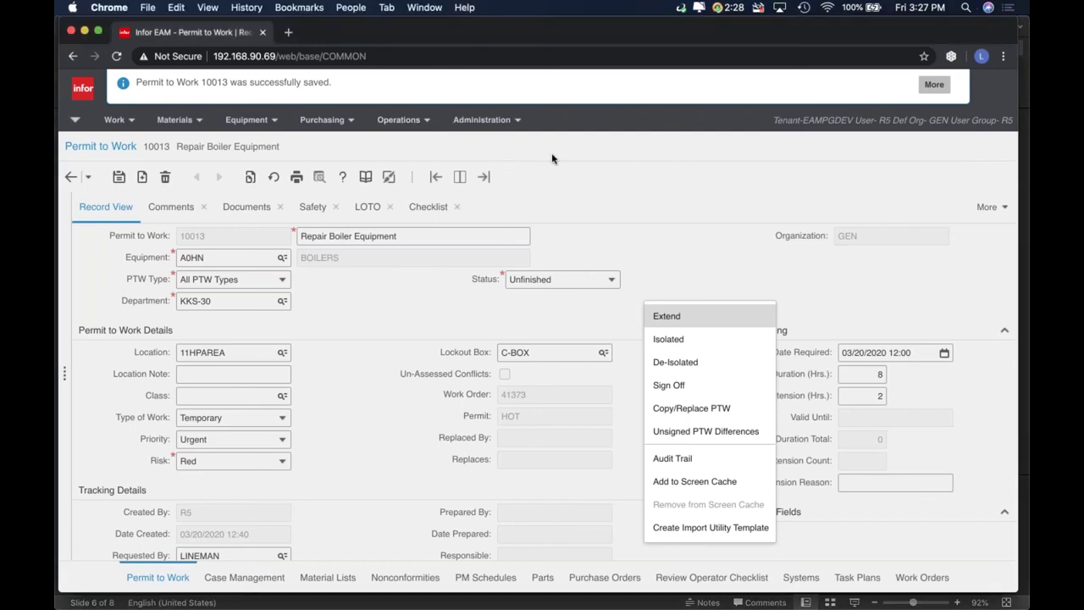
left_click(247, 120)
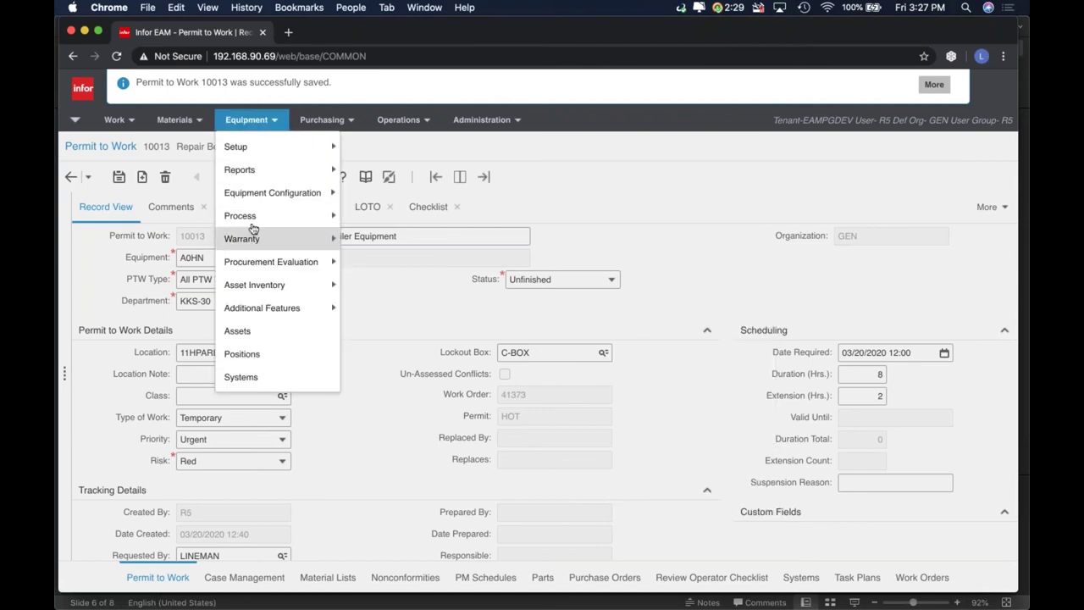
Find system A0HN under All Systems and open its BOILERS record
left_click(260, 376)
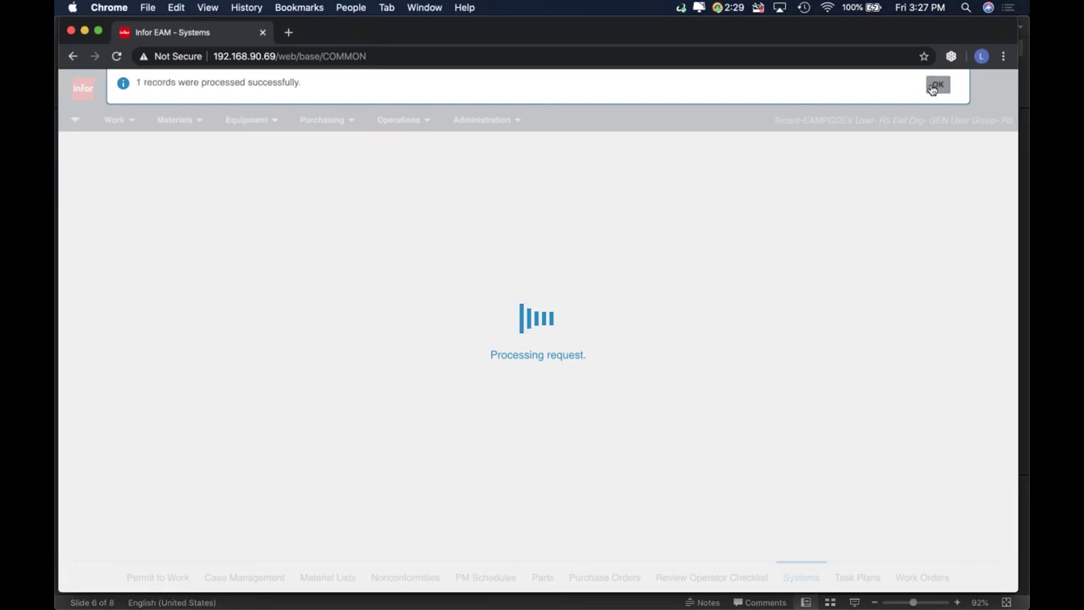
left_click(938, 88)
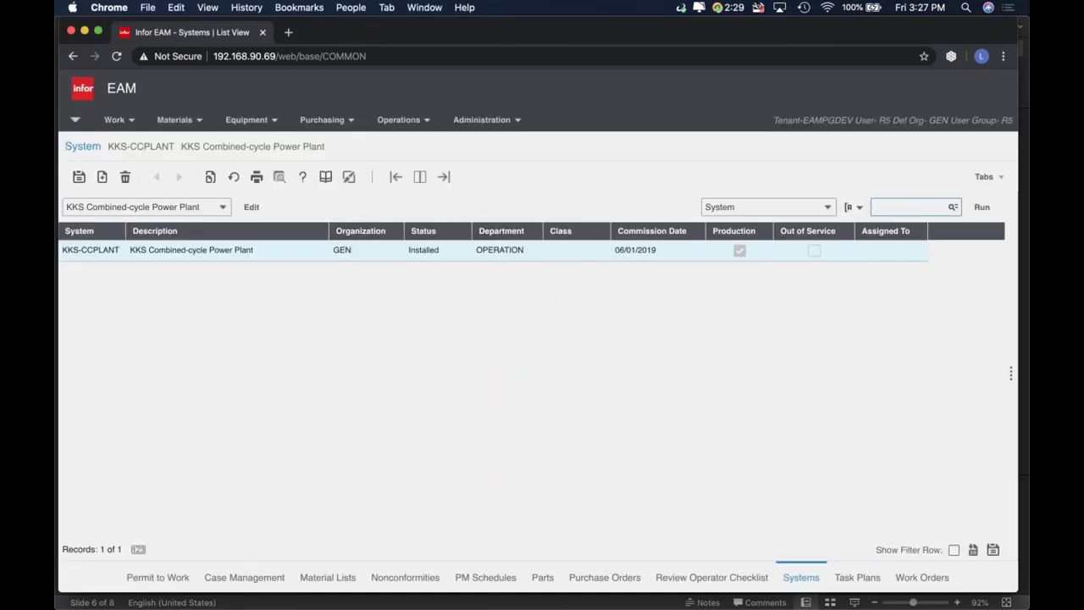
left_click(222, 208)
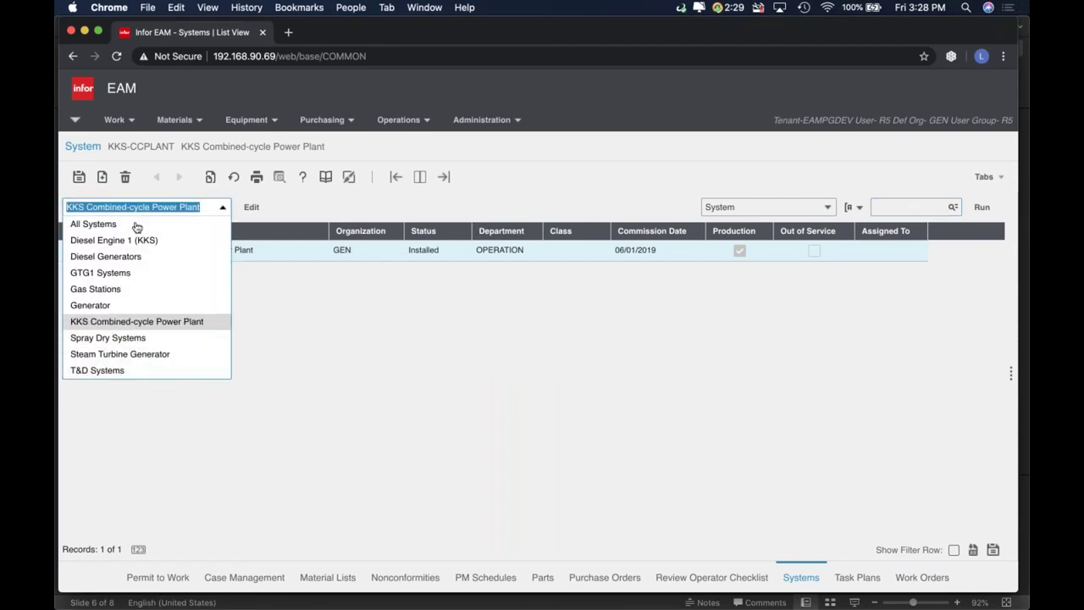
left_click(122, 225)
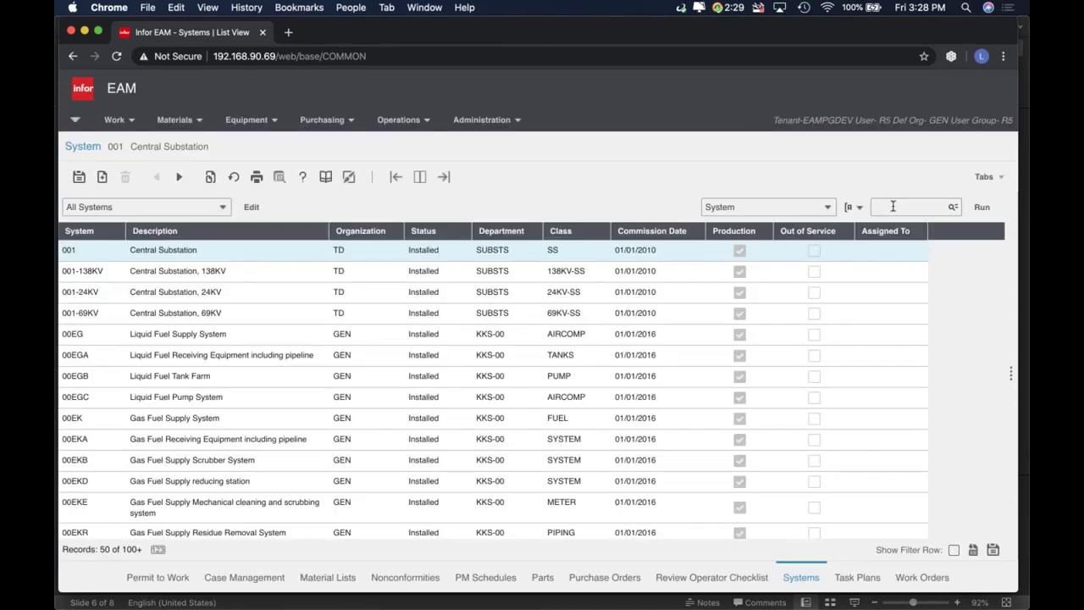
left_click(893, 206)
type("A0HN")
key("Return")
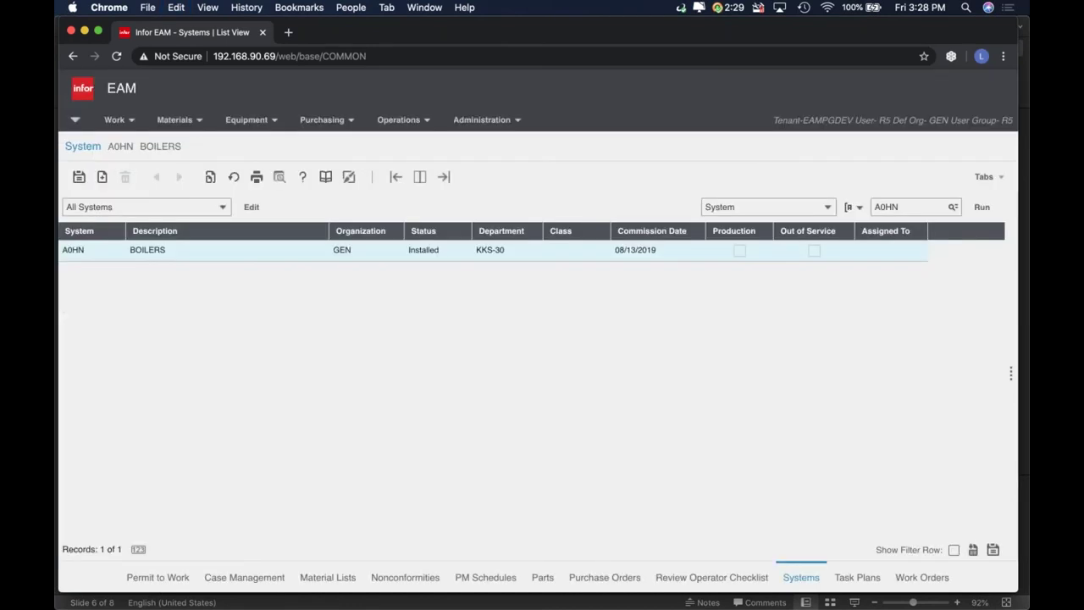
left_click(514, 252)
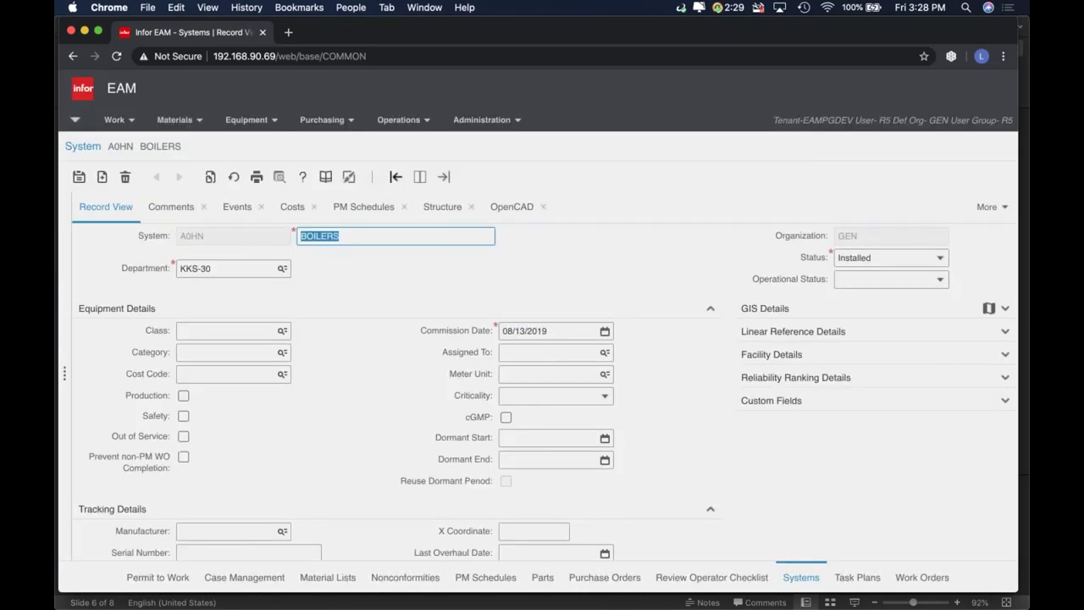
Show the 8 LOTO records for system A0HN BOILERS and reveal the Actions import options
left_click(980, 215)
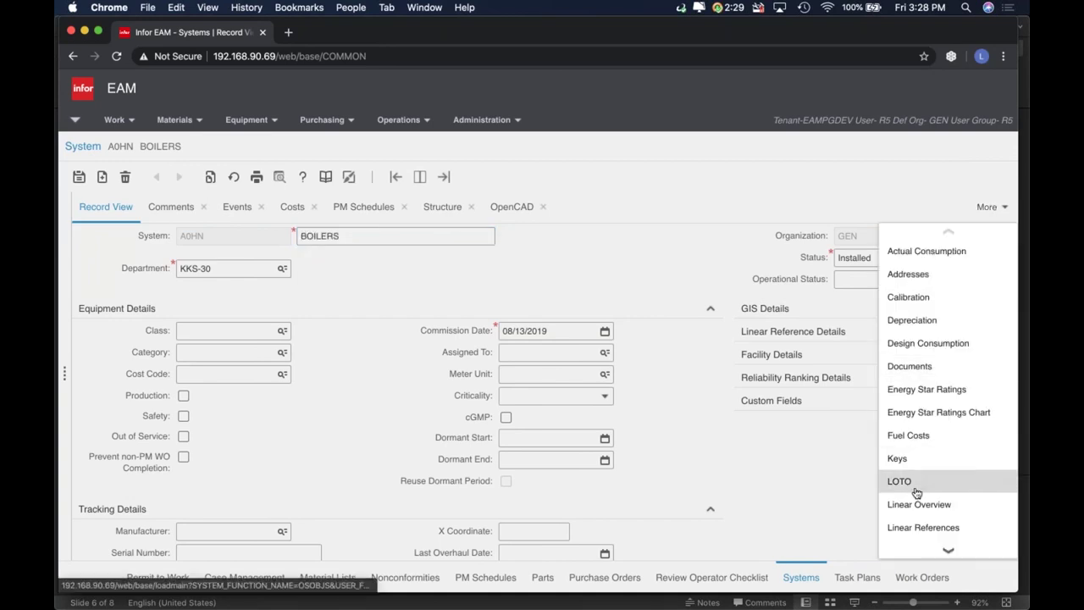
left_click(914, 482)
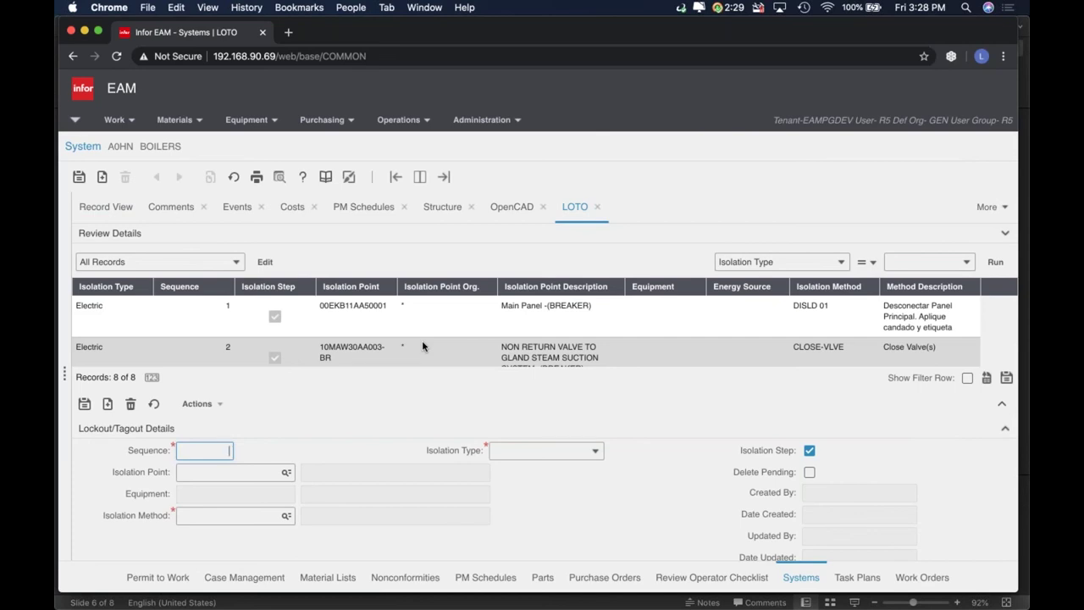
left_click(220, 406)
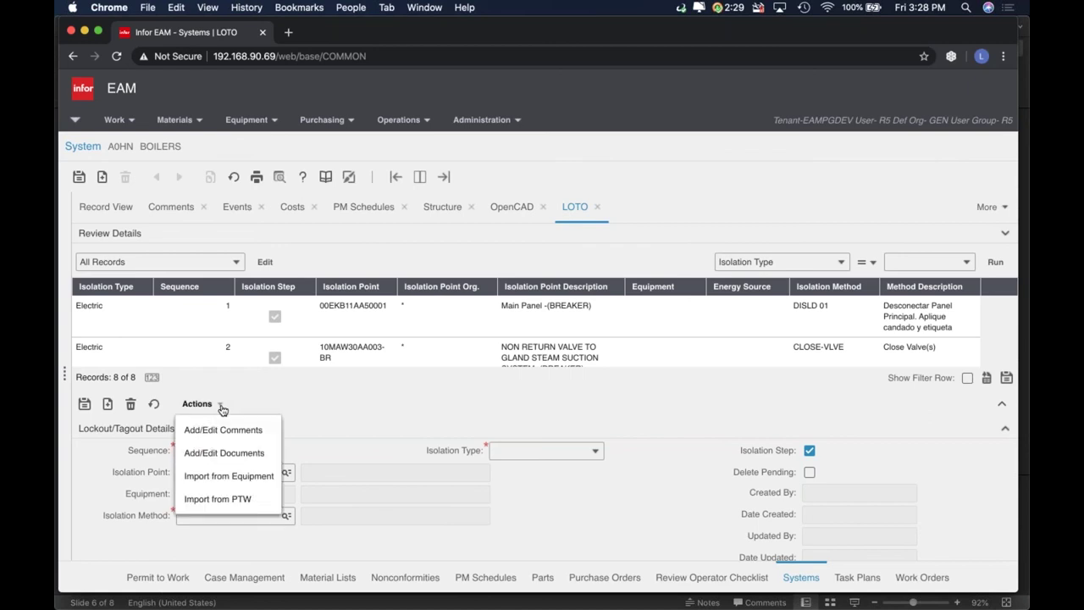